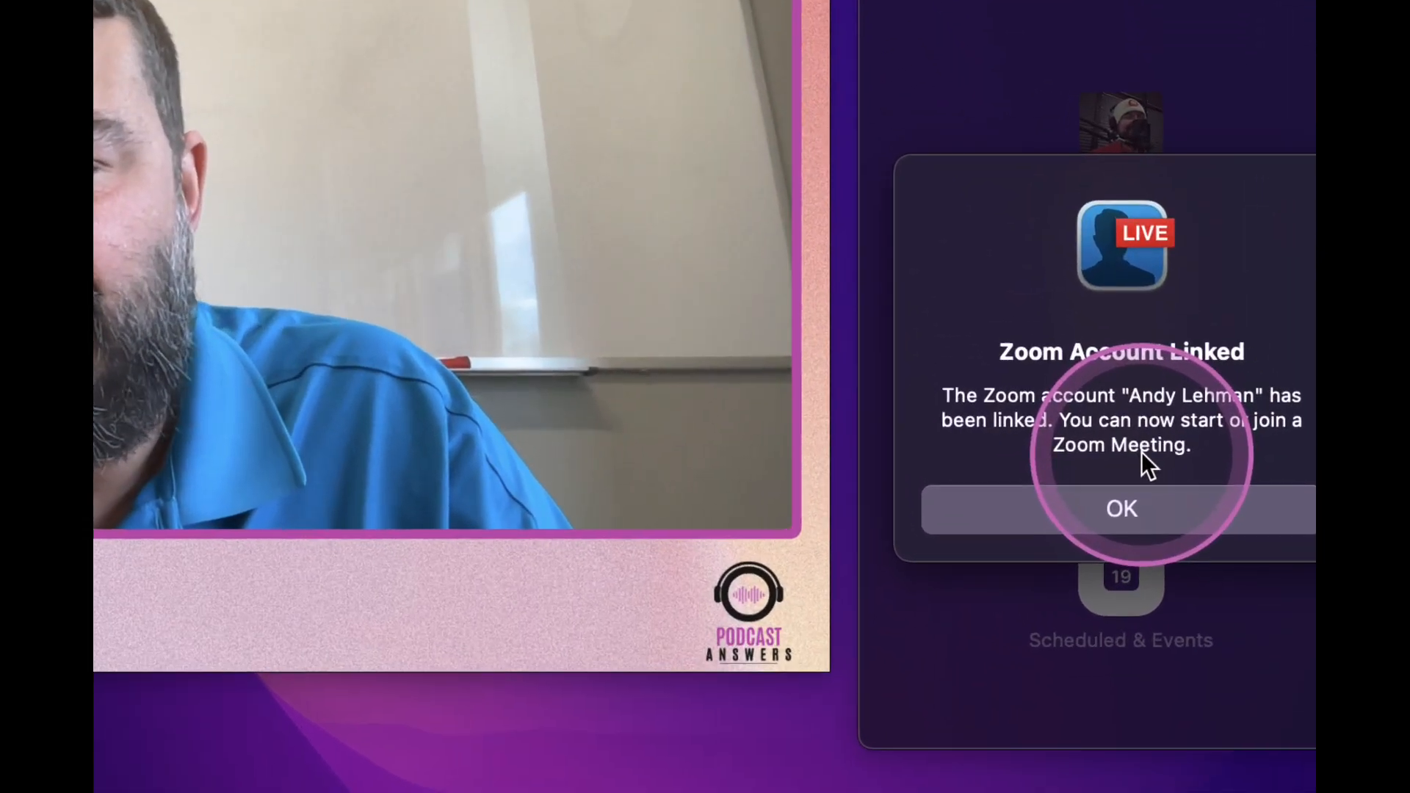
Dismiss the account-linked notice and look through the new-meeting options and the scheduled events in the Zoom window
left_click(1122, 508)
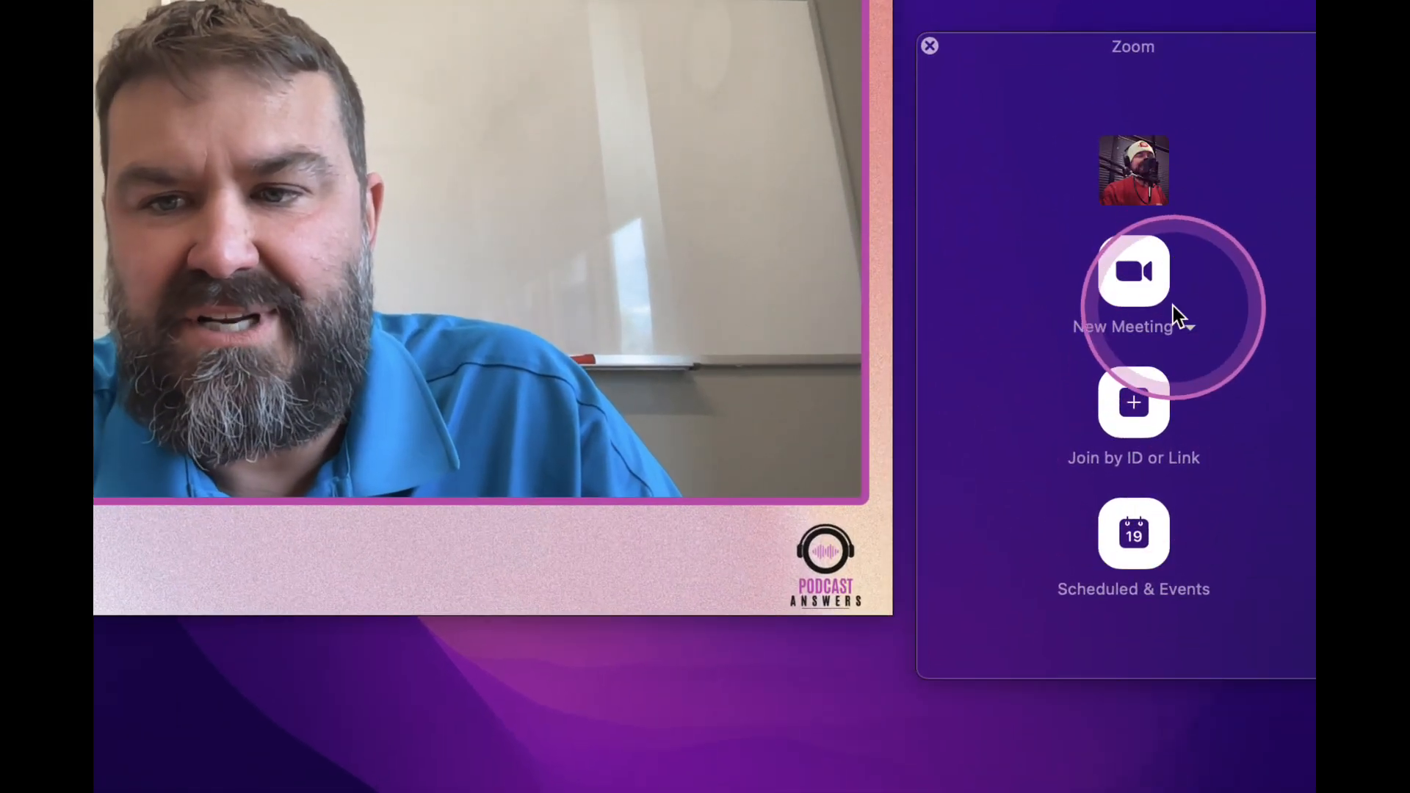
left_click(1190, 329)
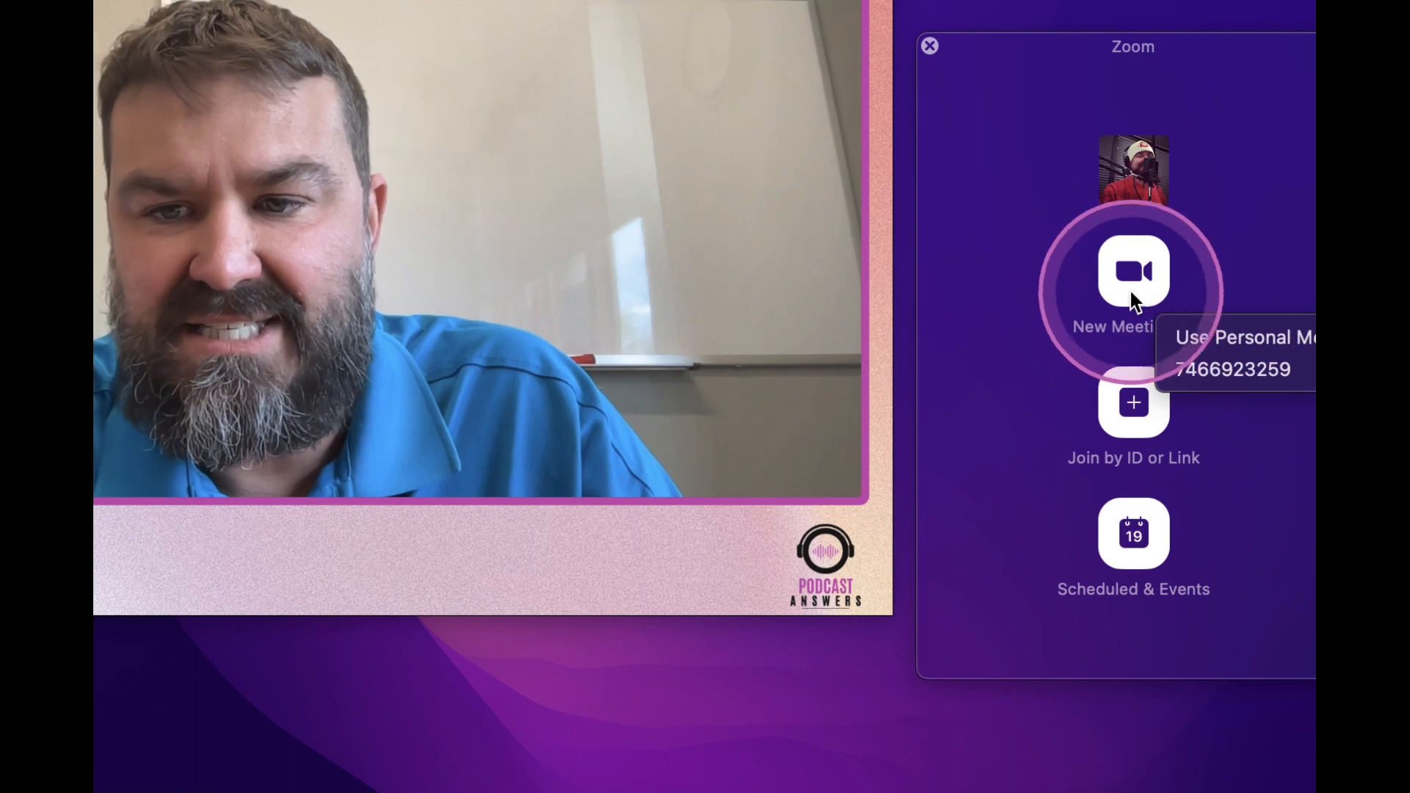
left_click(1064, 344)
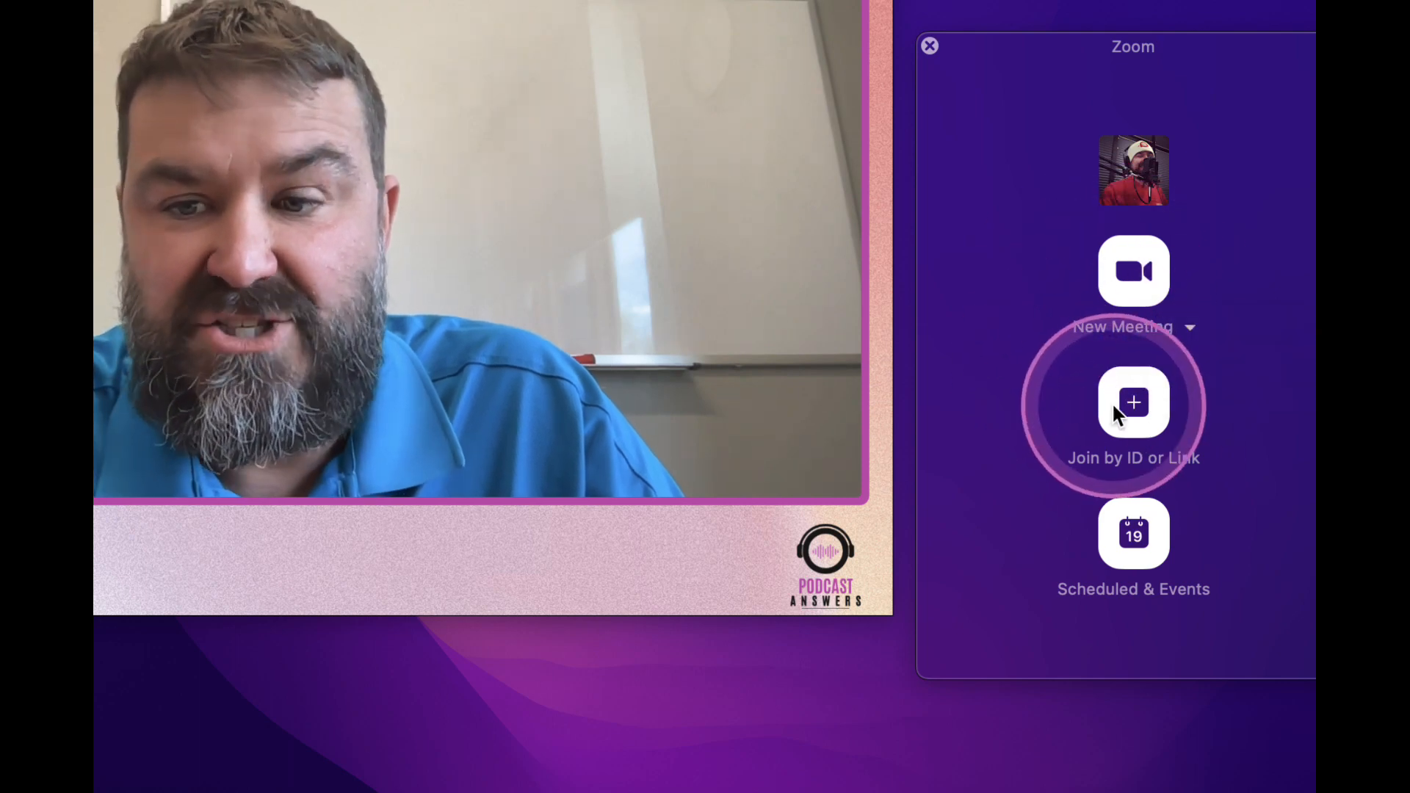
left_click(1134, 546)
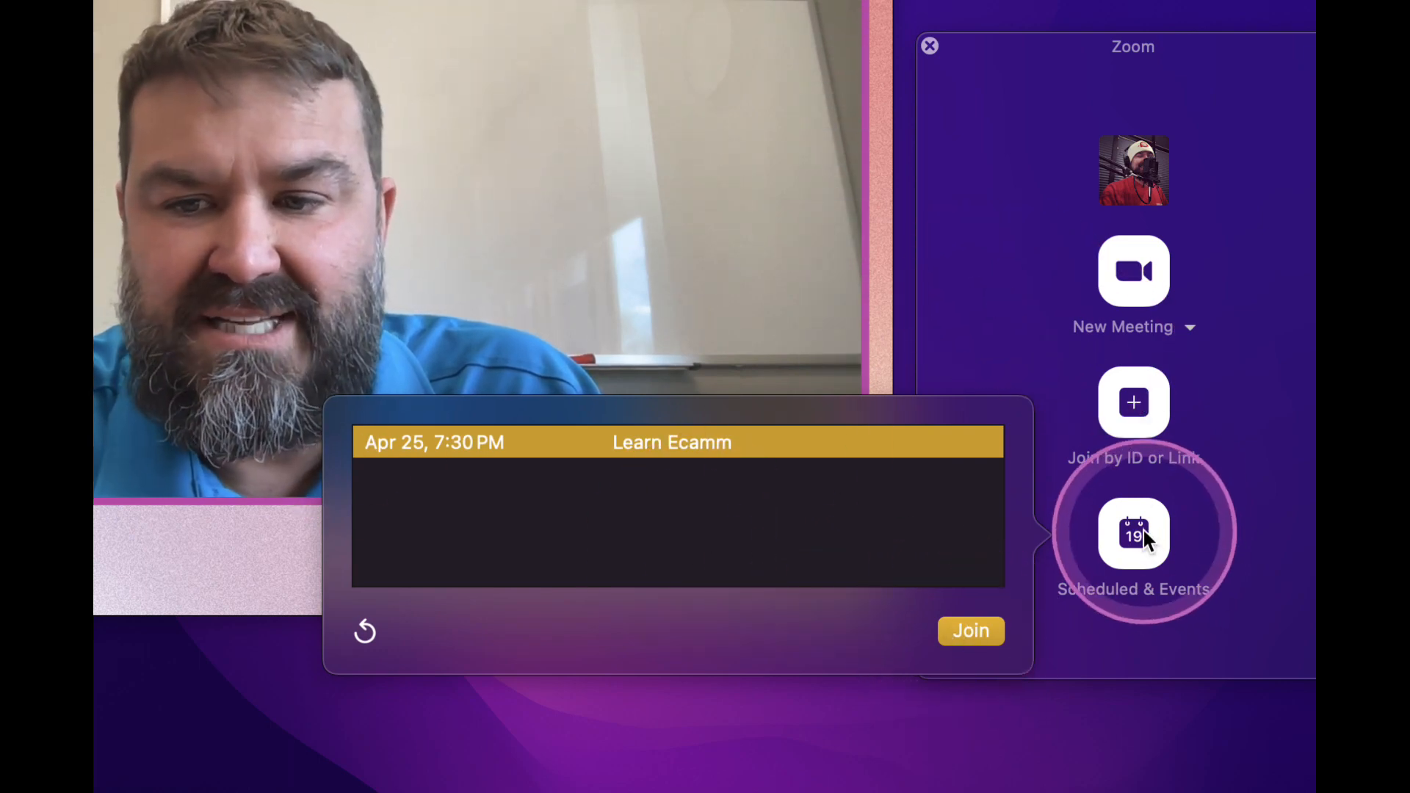
left_click(1035, 266)
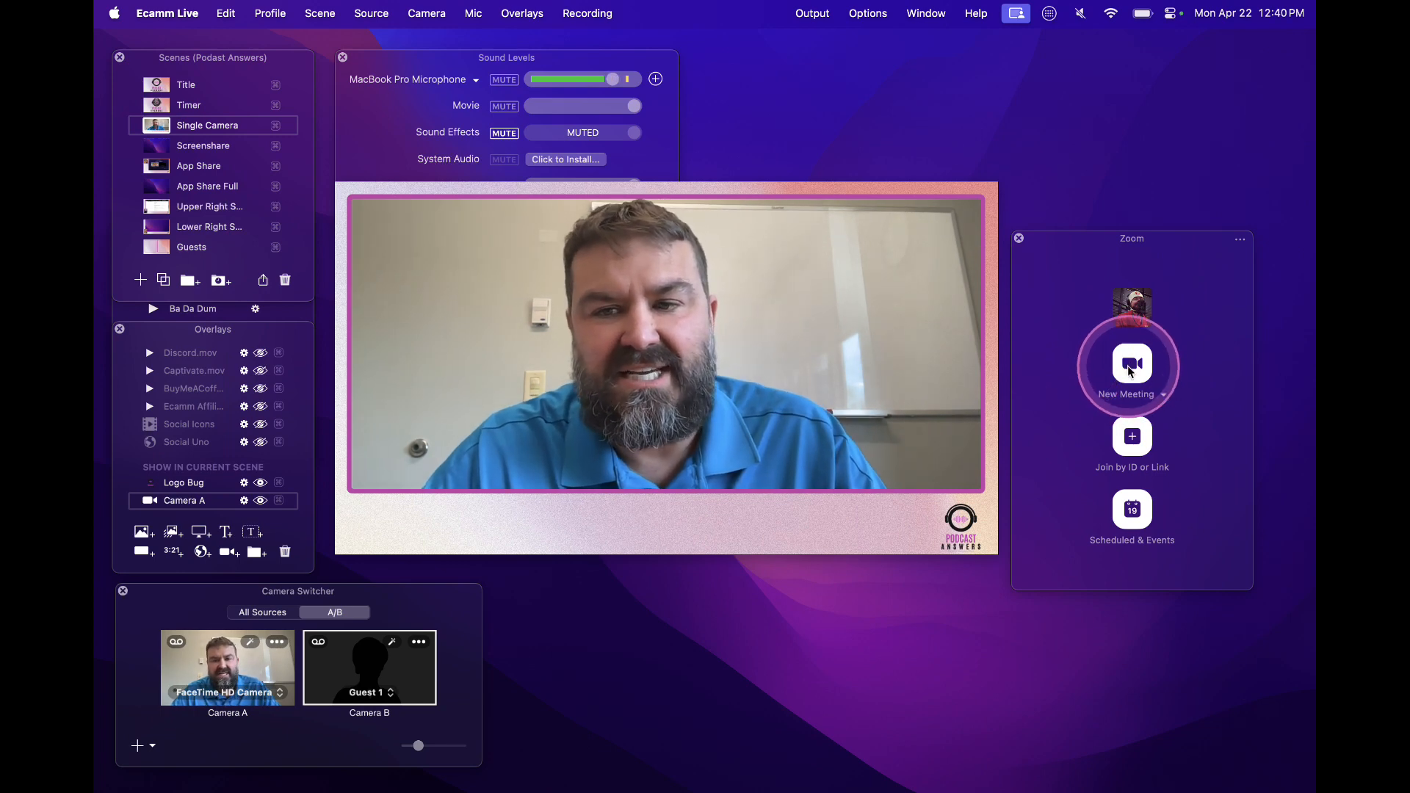
Start a new Zoom meeting and copy its invite link for guests
left_click(1129, 370)
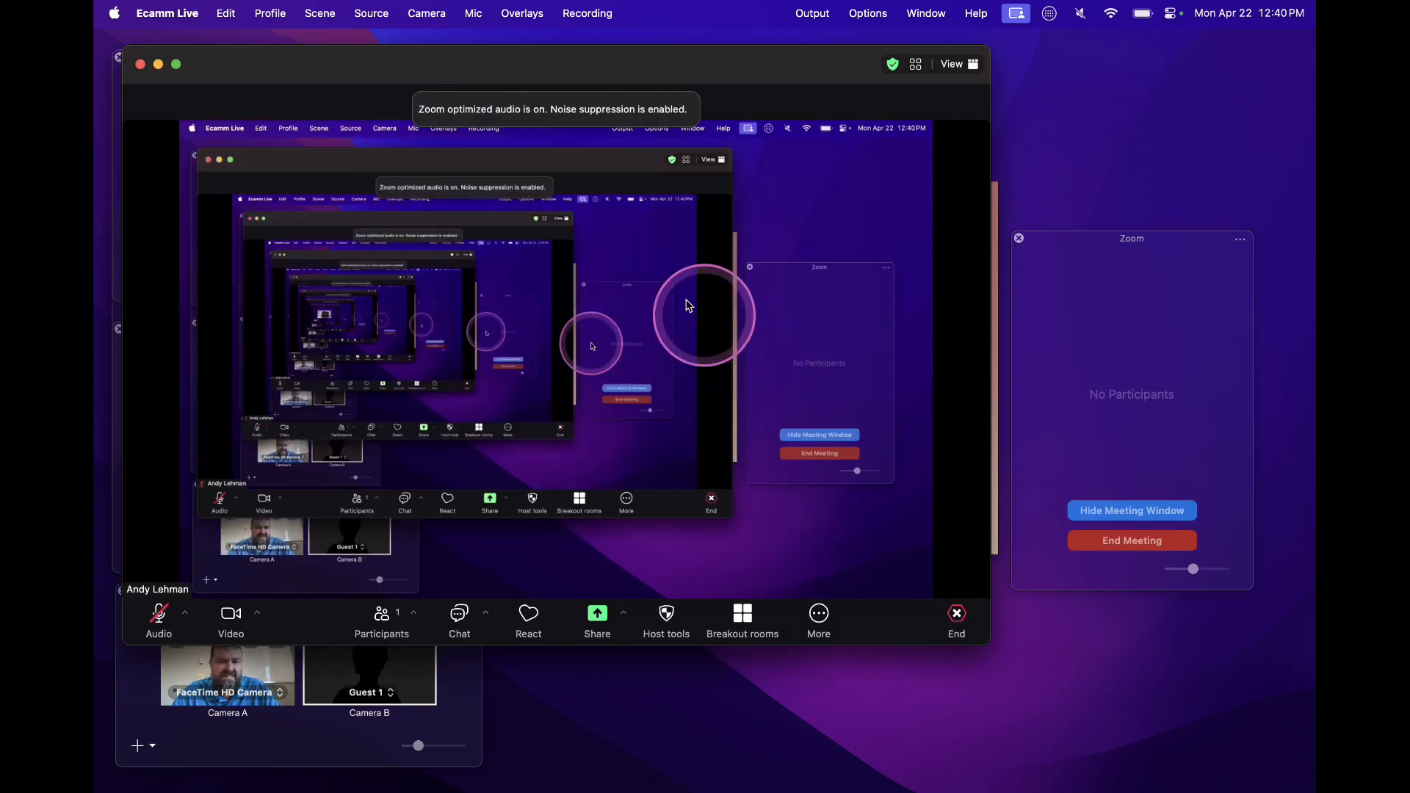
left_click_drag(347, 70, 633, 83)
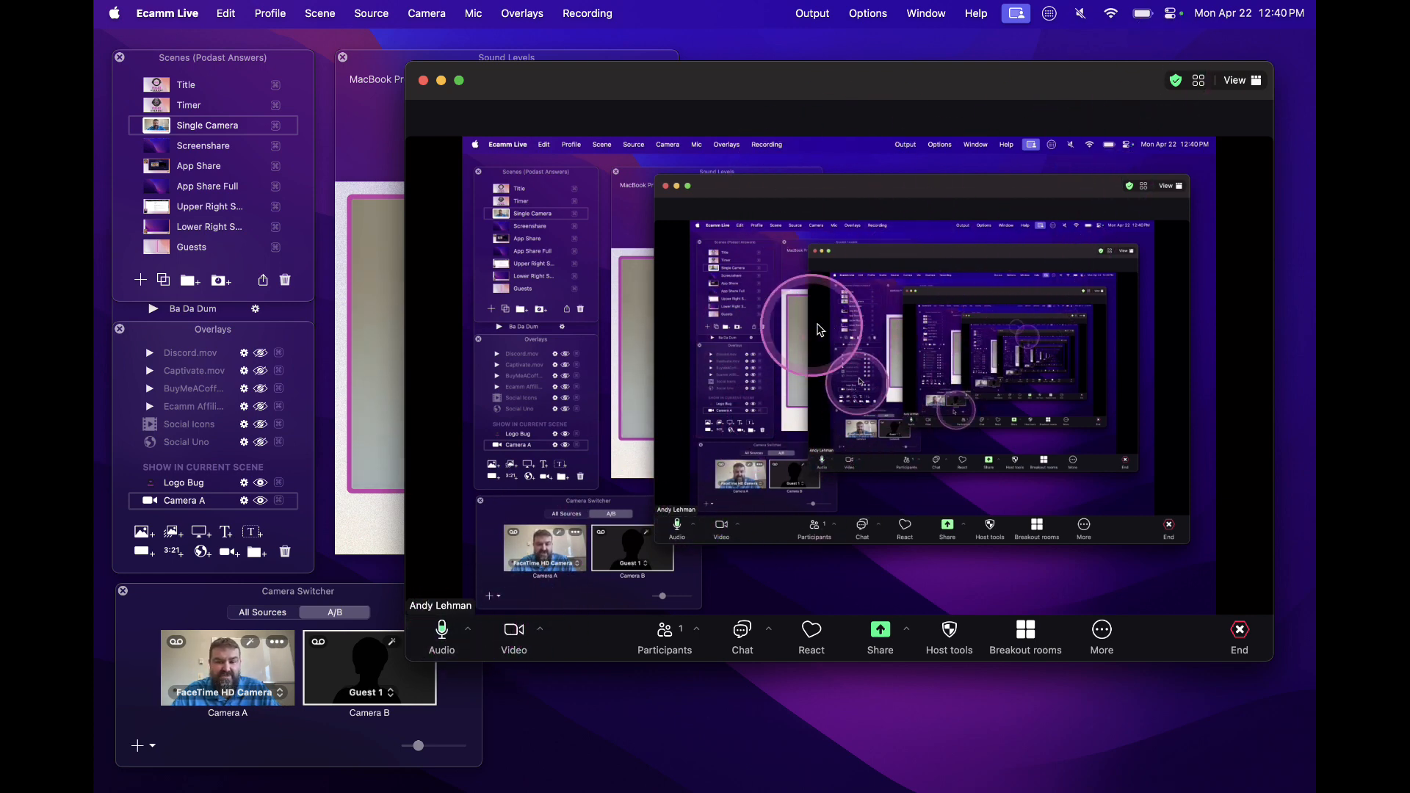
left_click(664, 633)
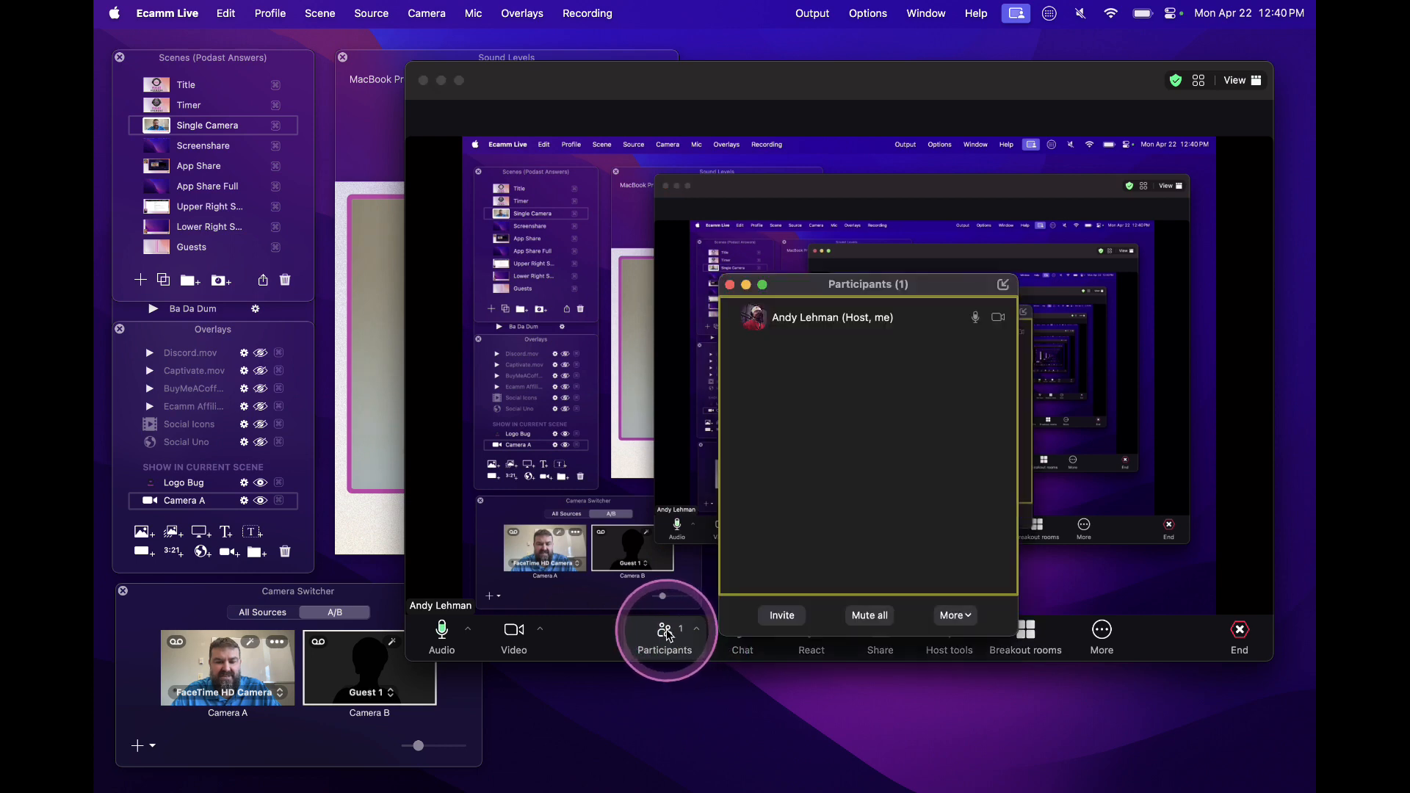
left_click(781, 615)
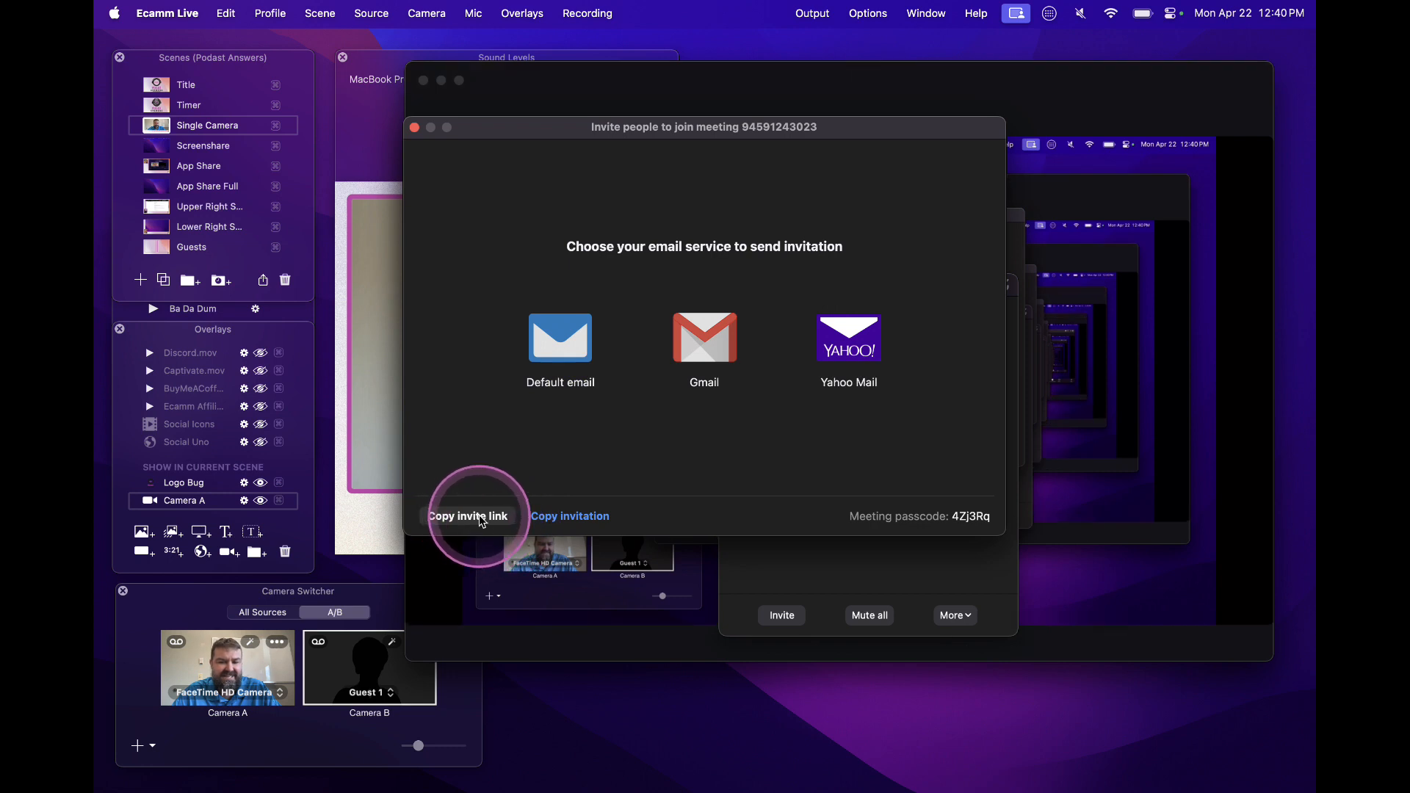
left_click(429, 114)
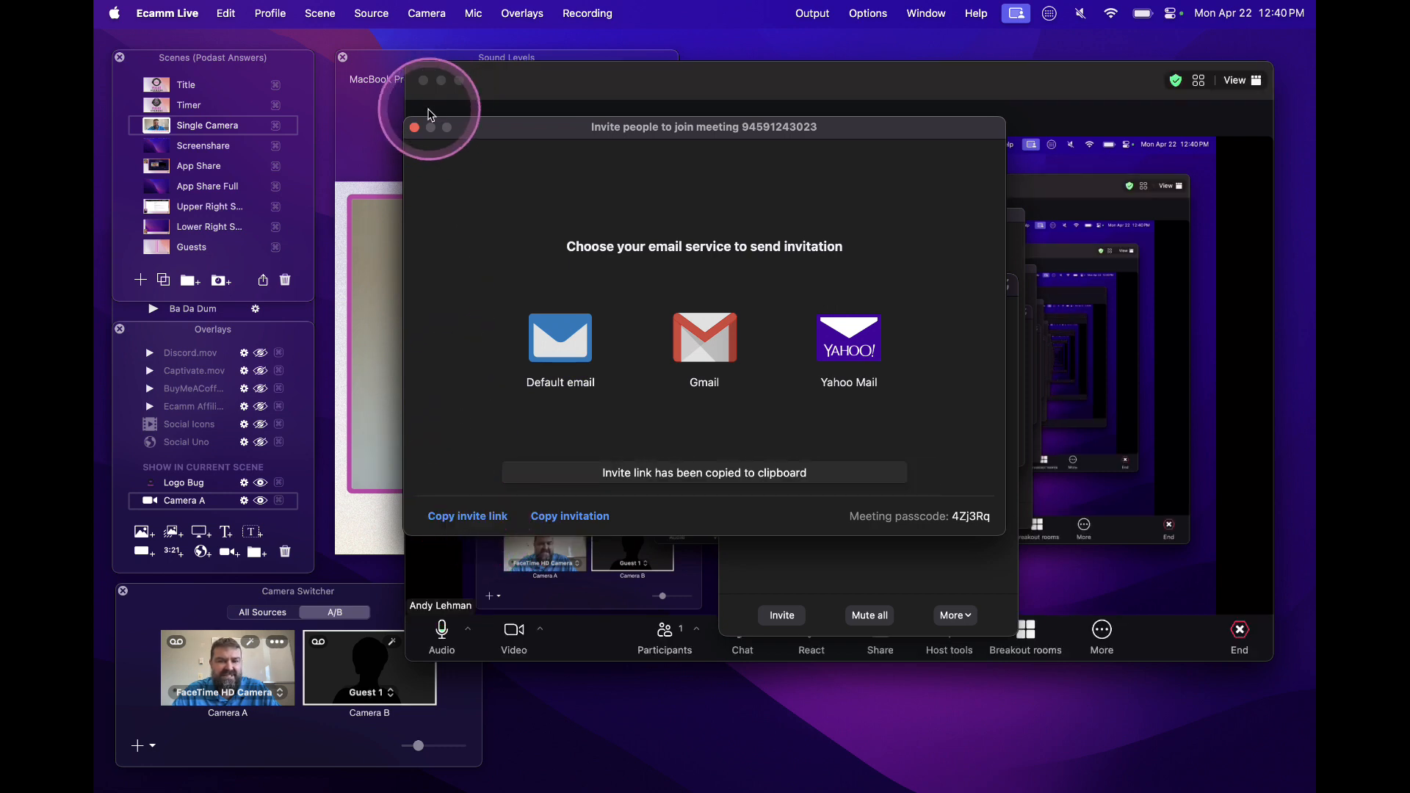
left_click(415, 128)
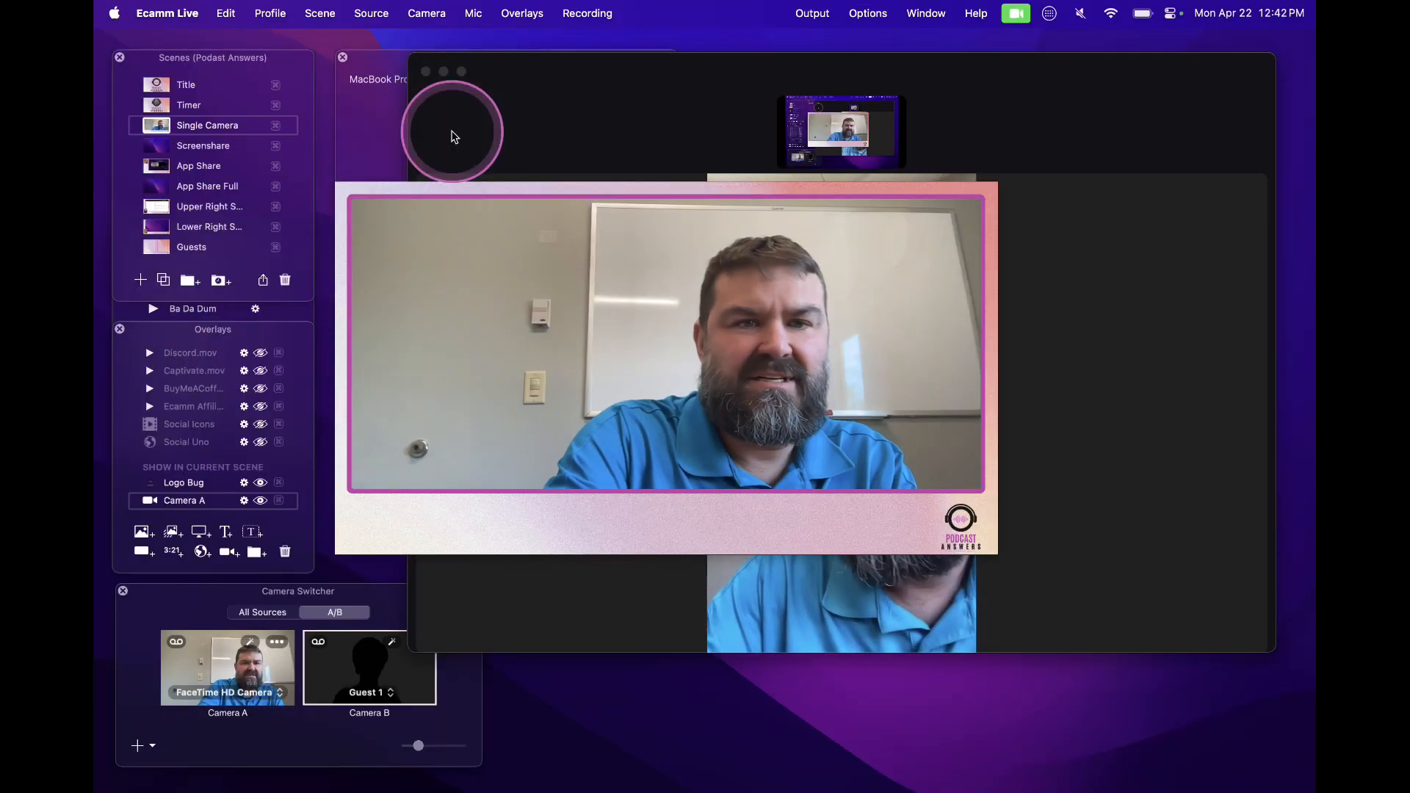
Add the joined Zoom participant as a camera source and hide the meeting window
left_click(636, 84)
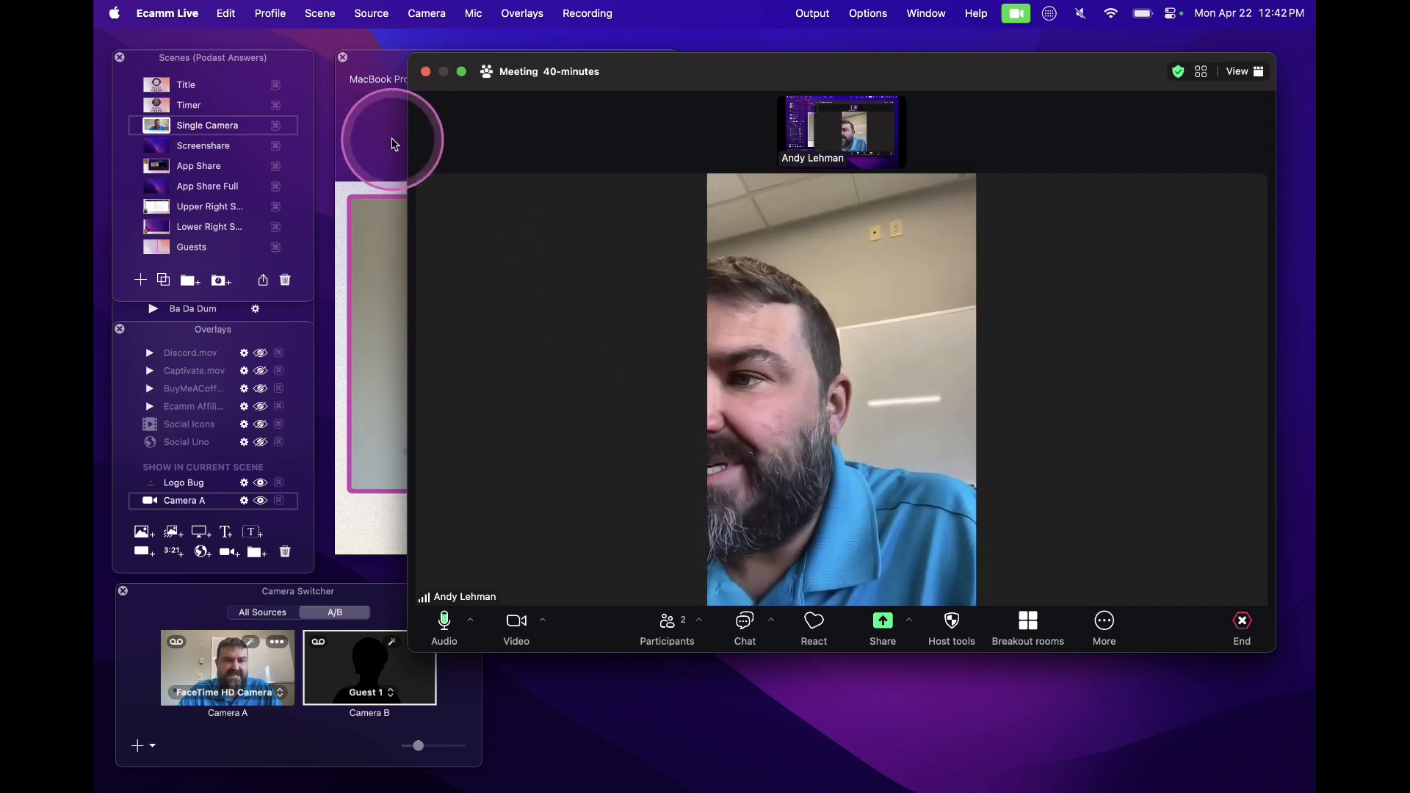
left_click(336, 404)
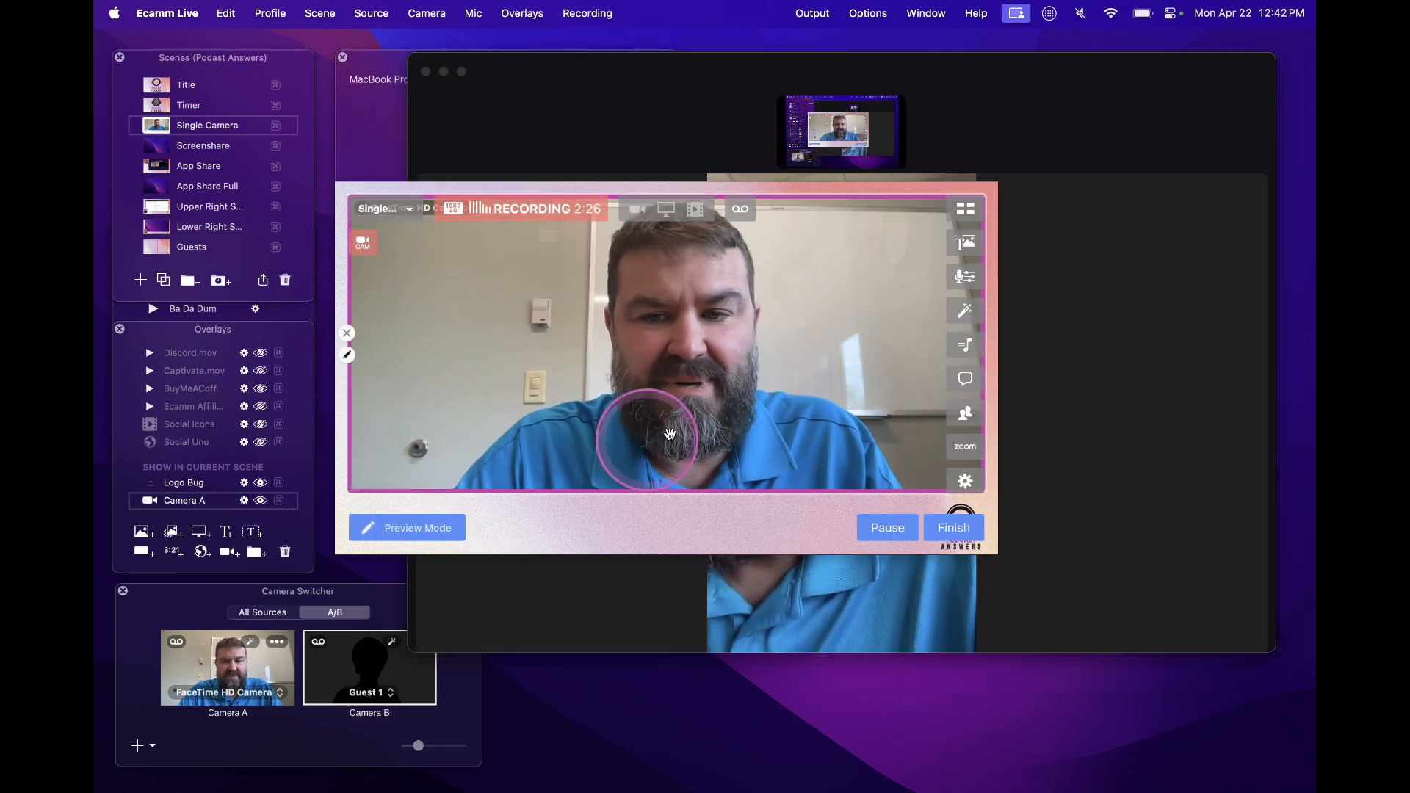
left_click(964, 406)
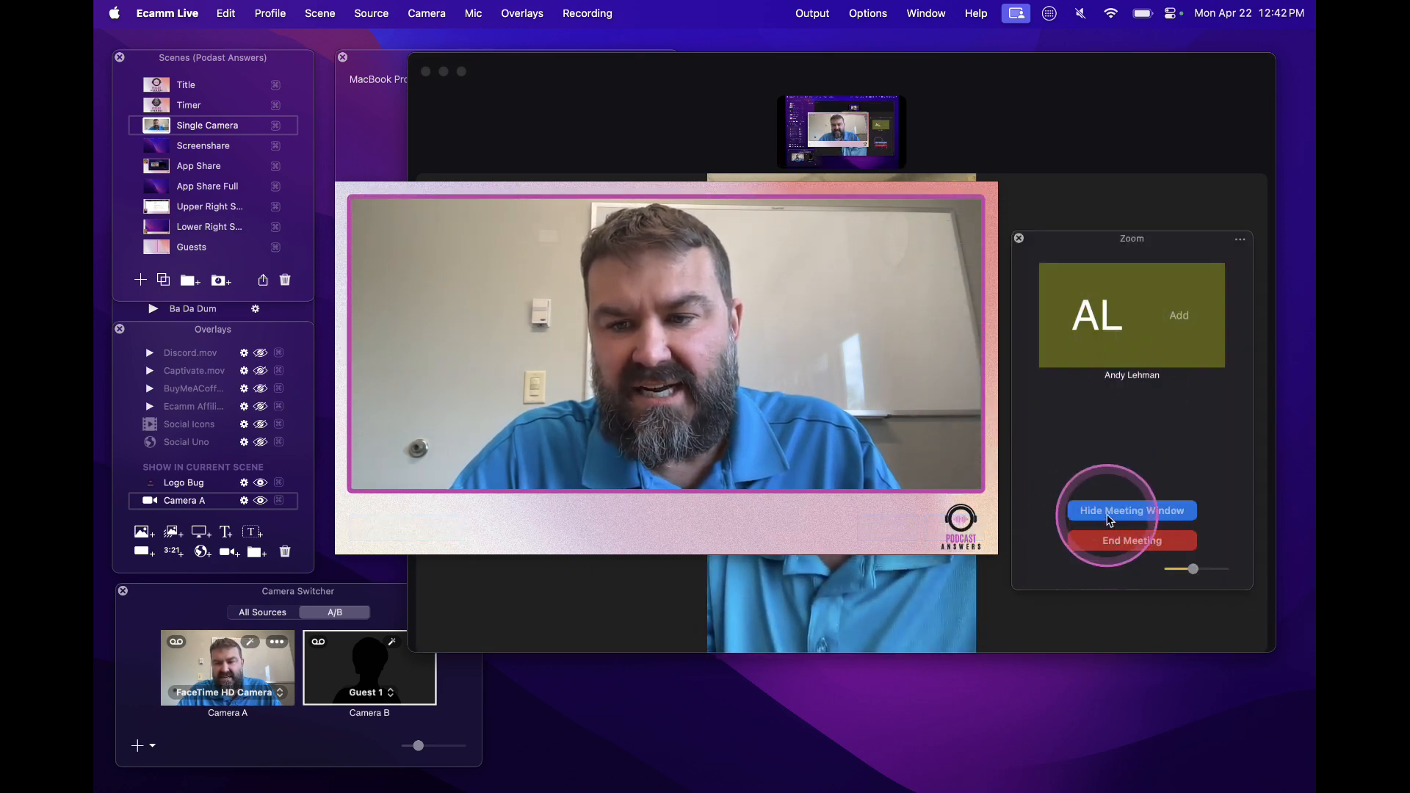
left_click(1182, 317)
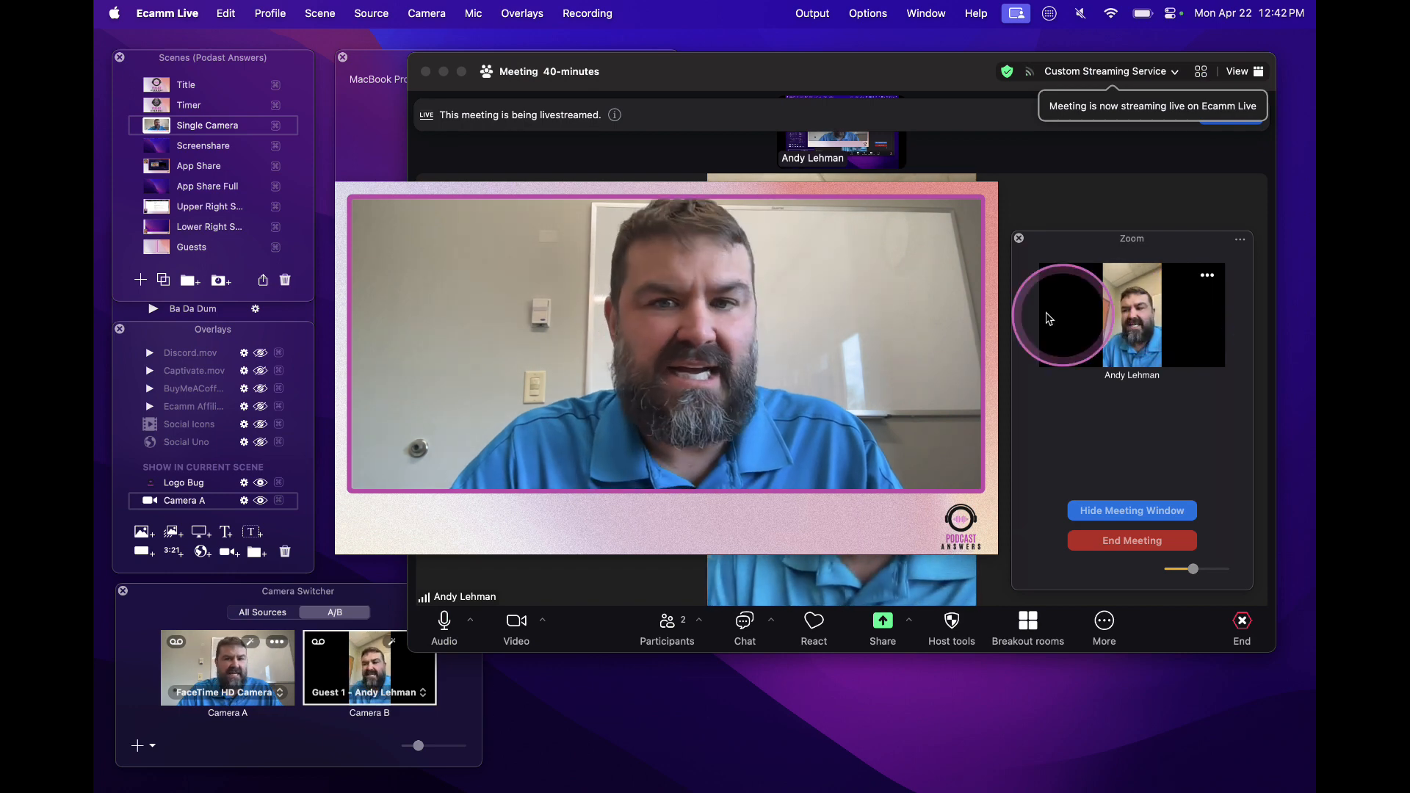
mouse_move(765, 281)
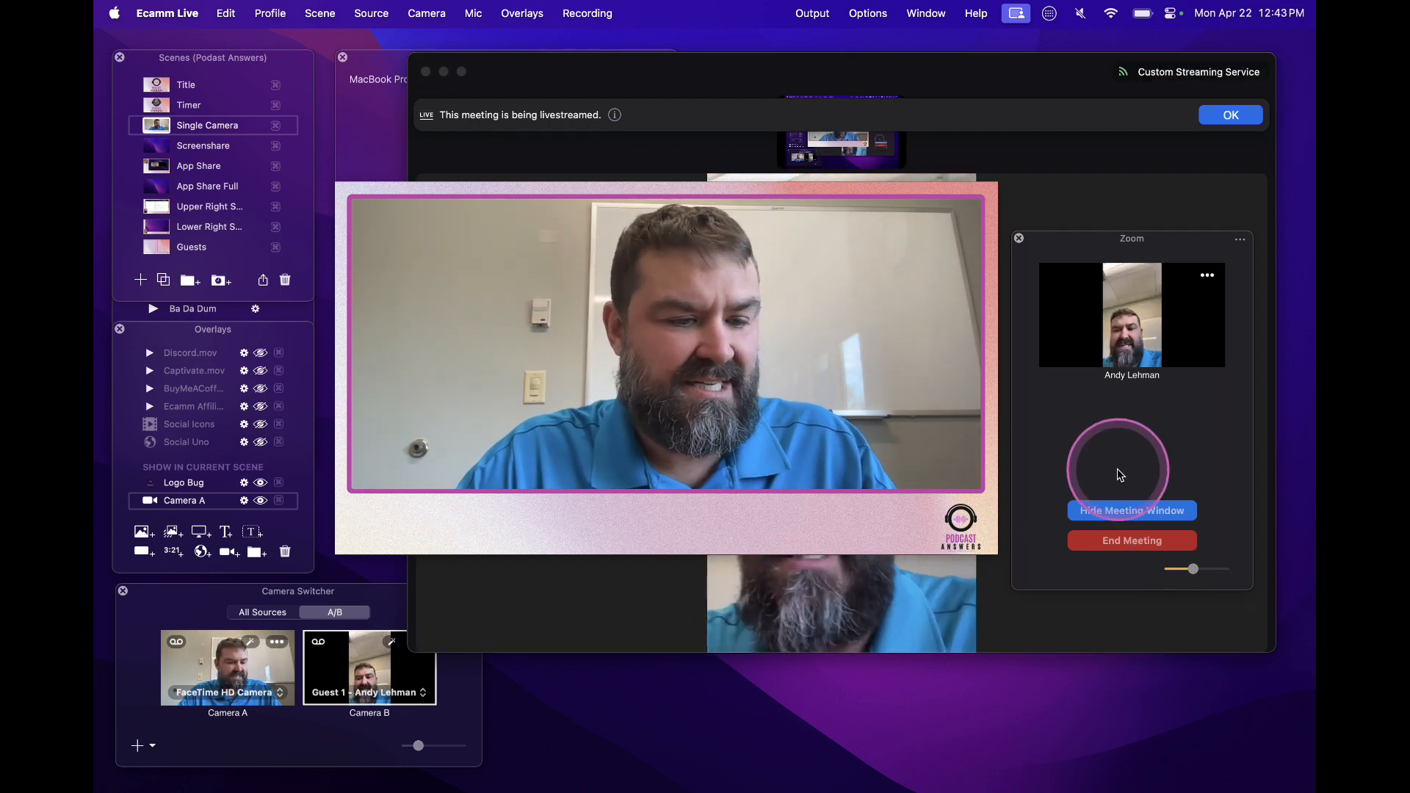
left_click(1118, 512)
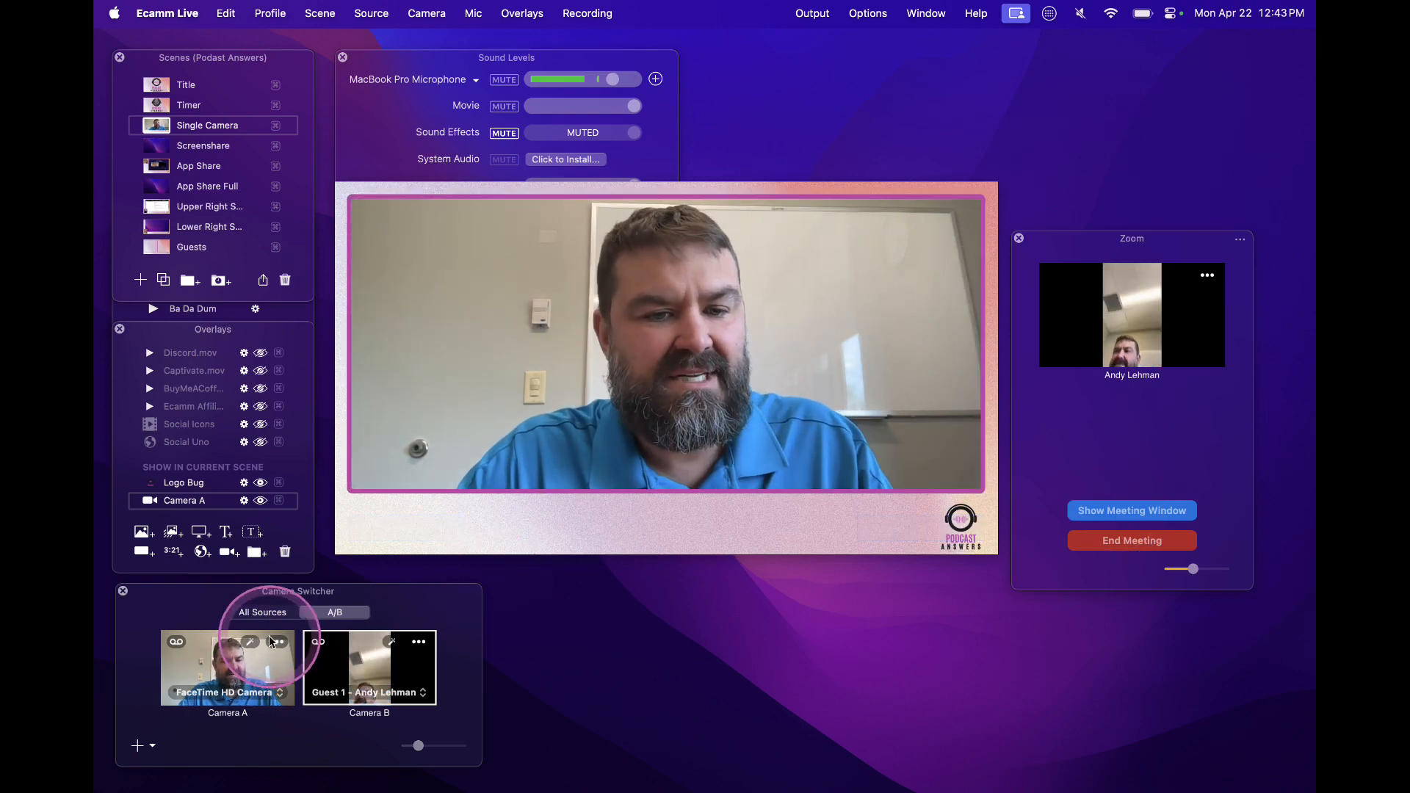
Move the Camera Switcher over the preview and select Guest 1 as the source for Camera B
left_click_drag(231, 599, 412, 460)
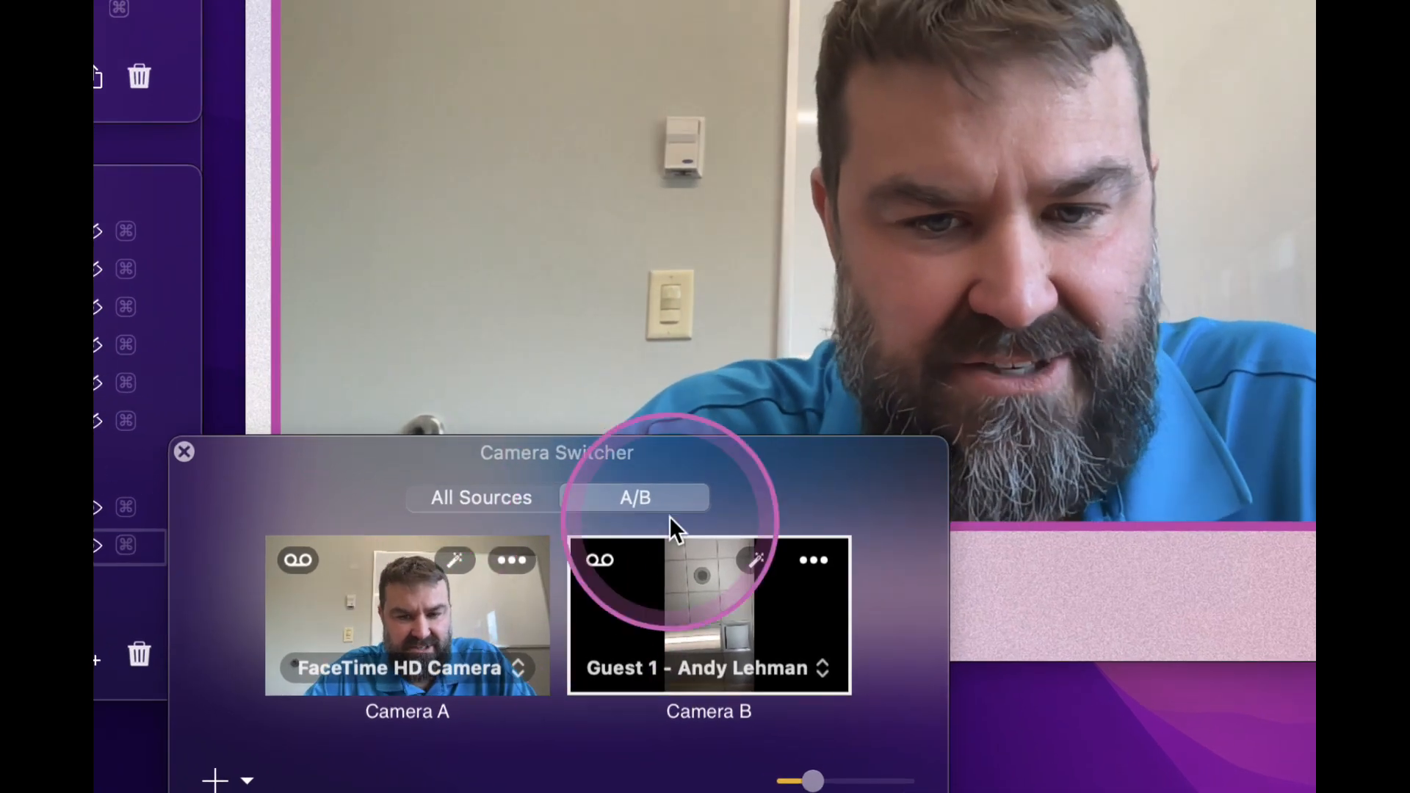
left_click(689, 665)
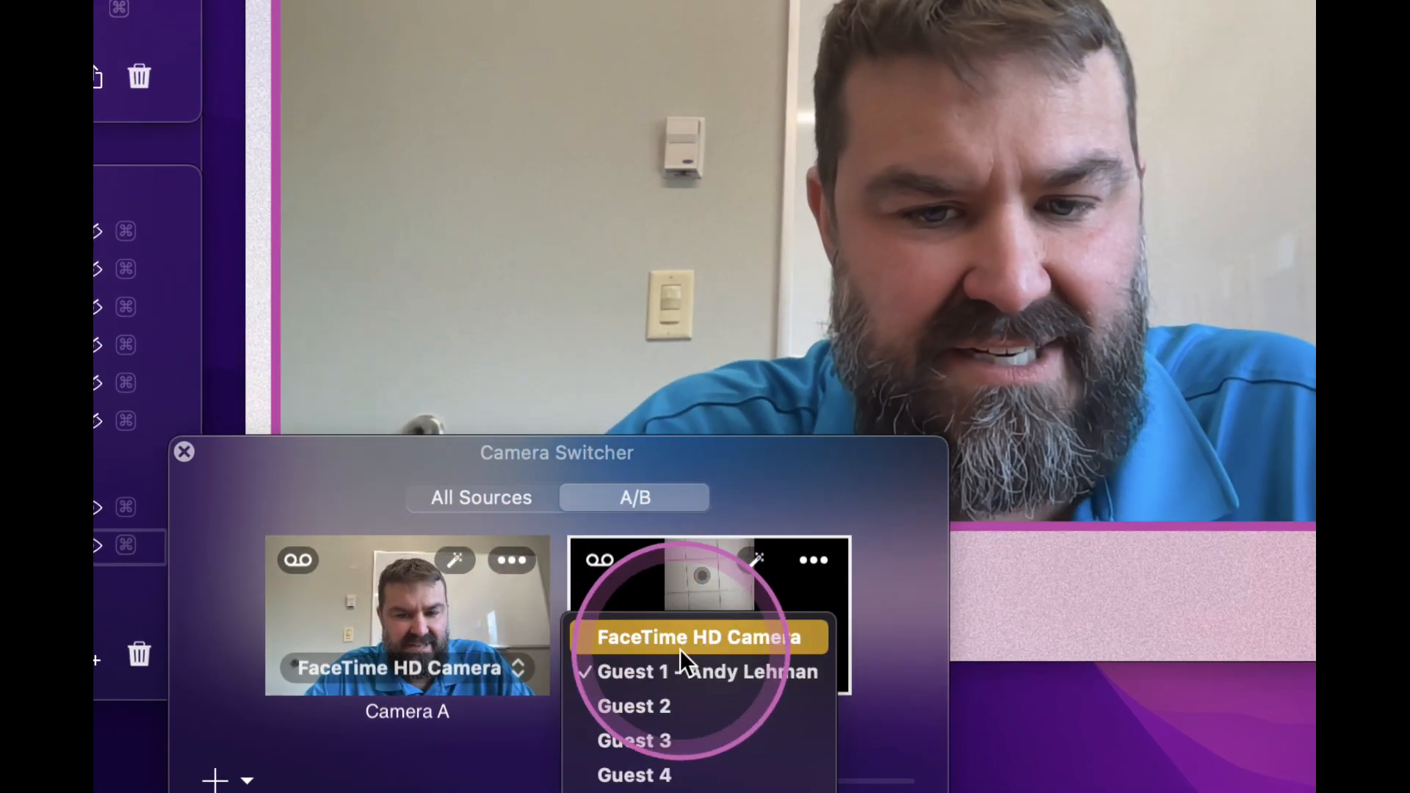
left_click(677, 673)
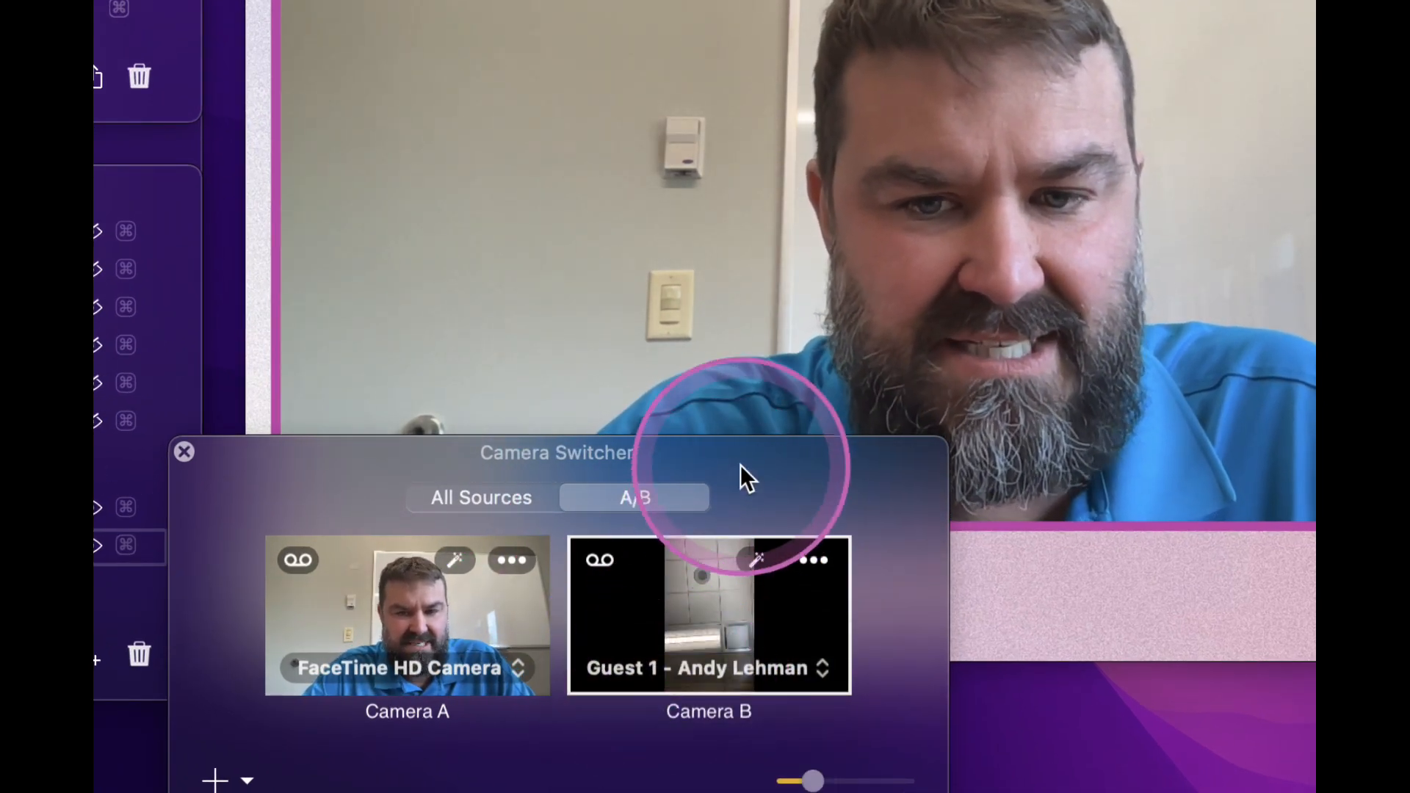
left_click_drag(740, 464, 757, 285)
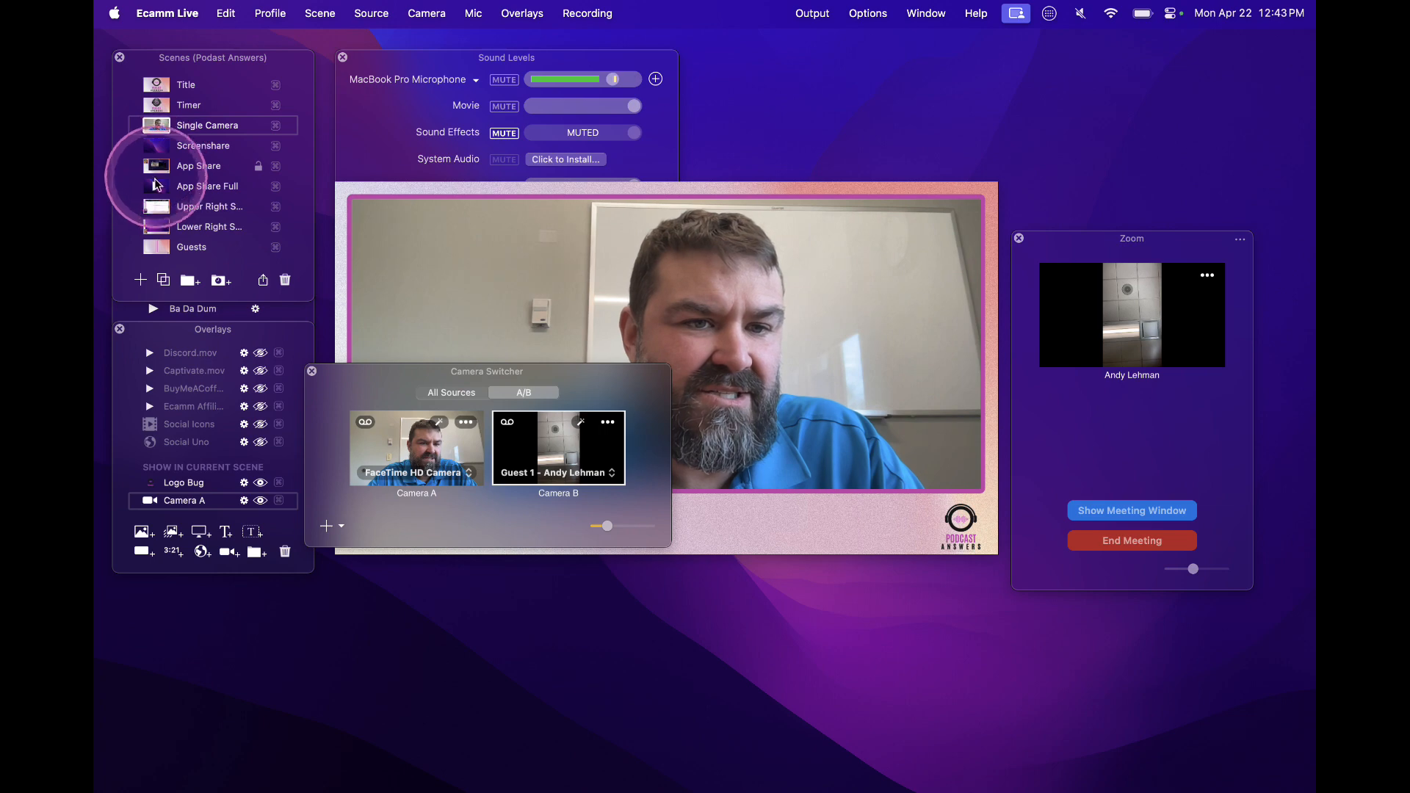
Switch to the Guests scene and move the Camera Switcher down, clear of the two camera frames
scroll(156, 231, "down", 2)
left_click(158, 203)
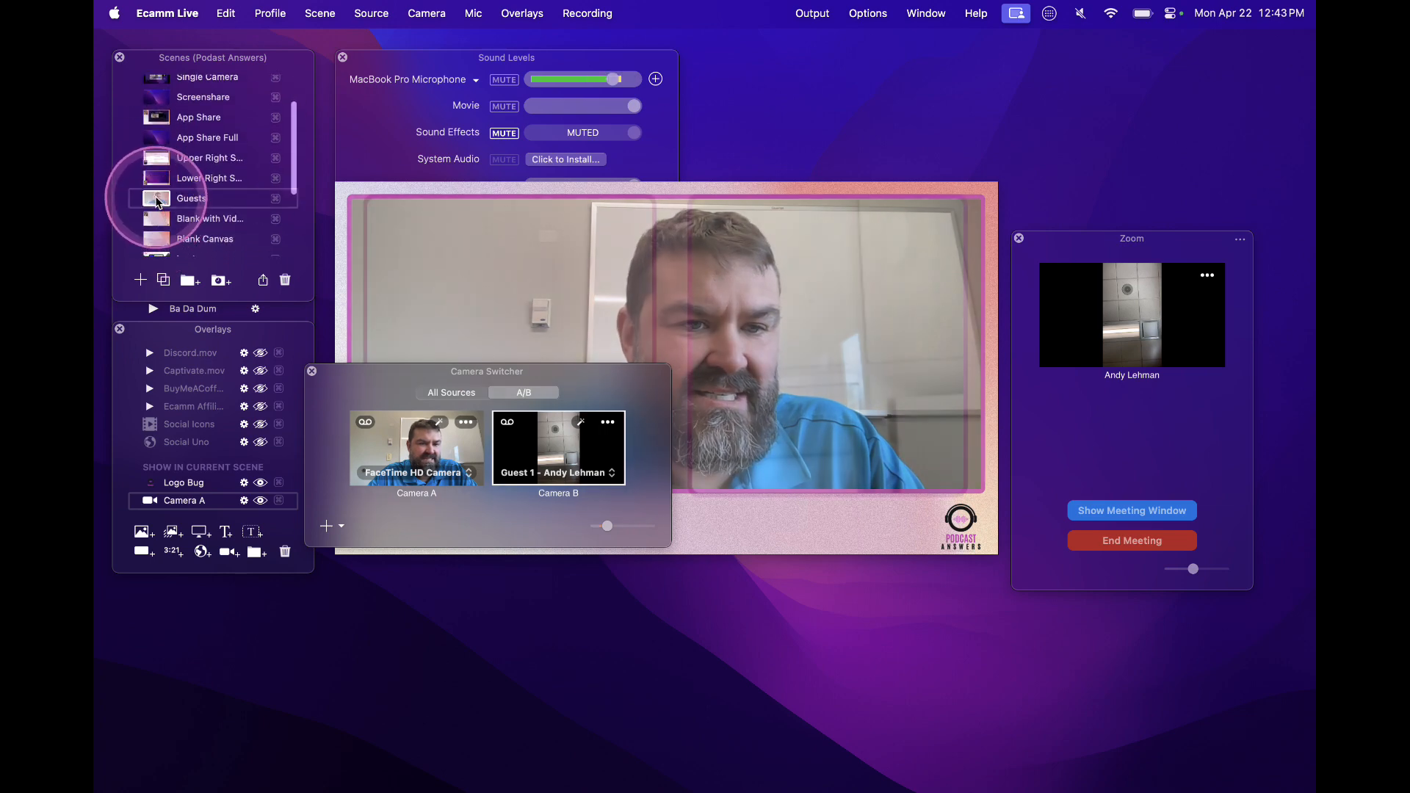
left_click_drag(380, 381, 389, 520)
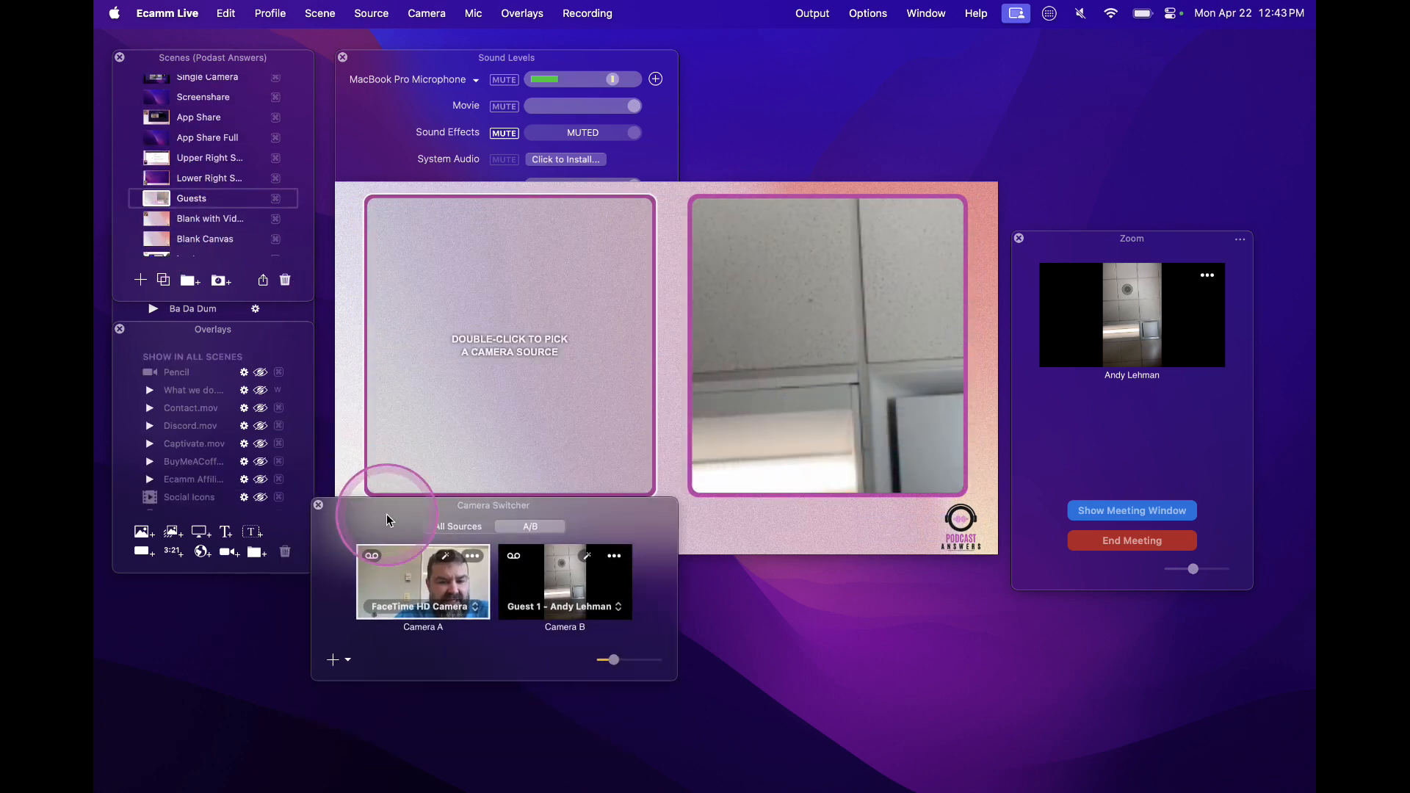
Set the left camera frame's video source to Camera A and check the source of the right frame
left_click(528, 340)
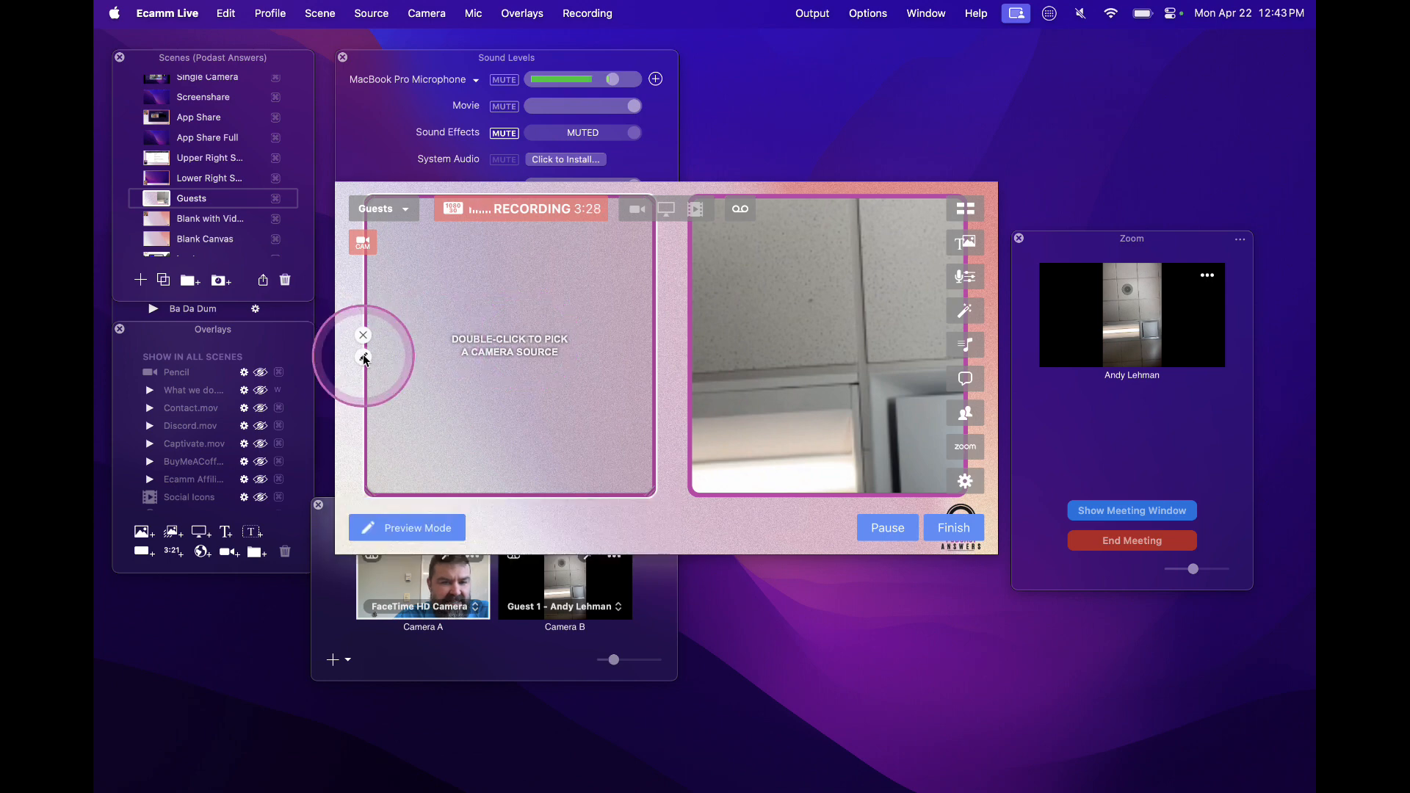
left_click(363, 356)
left_click(824, 190)
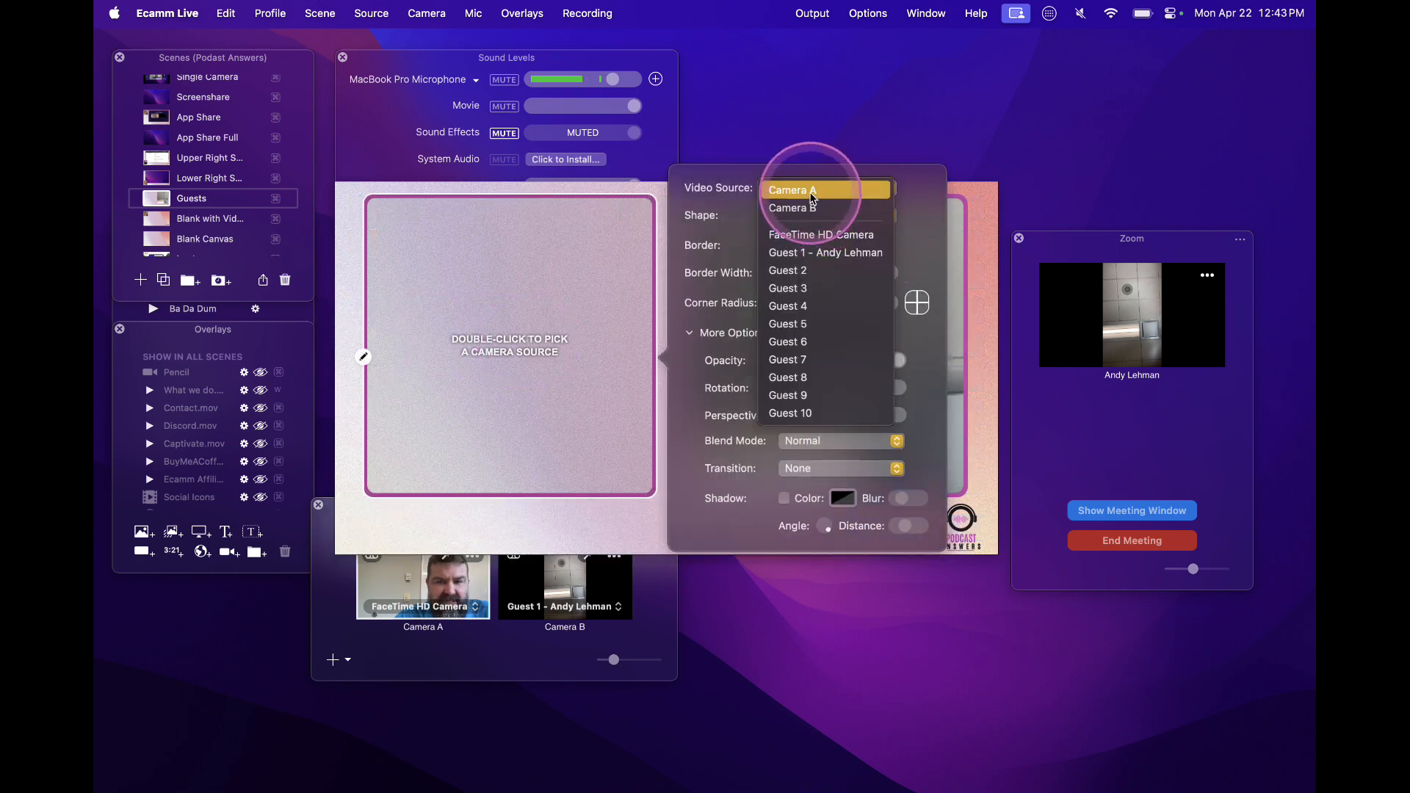
left_click(811, 197)
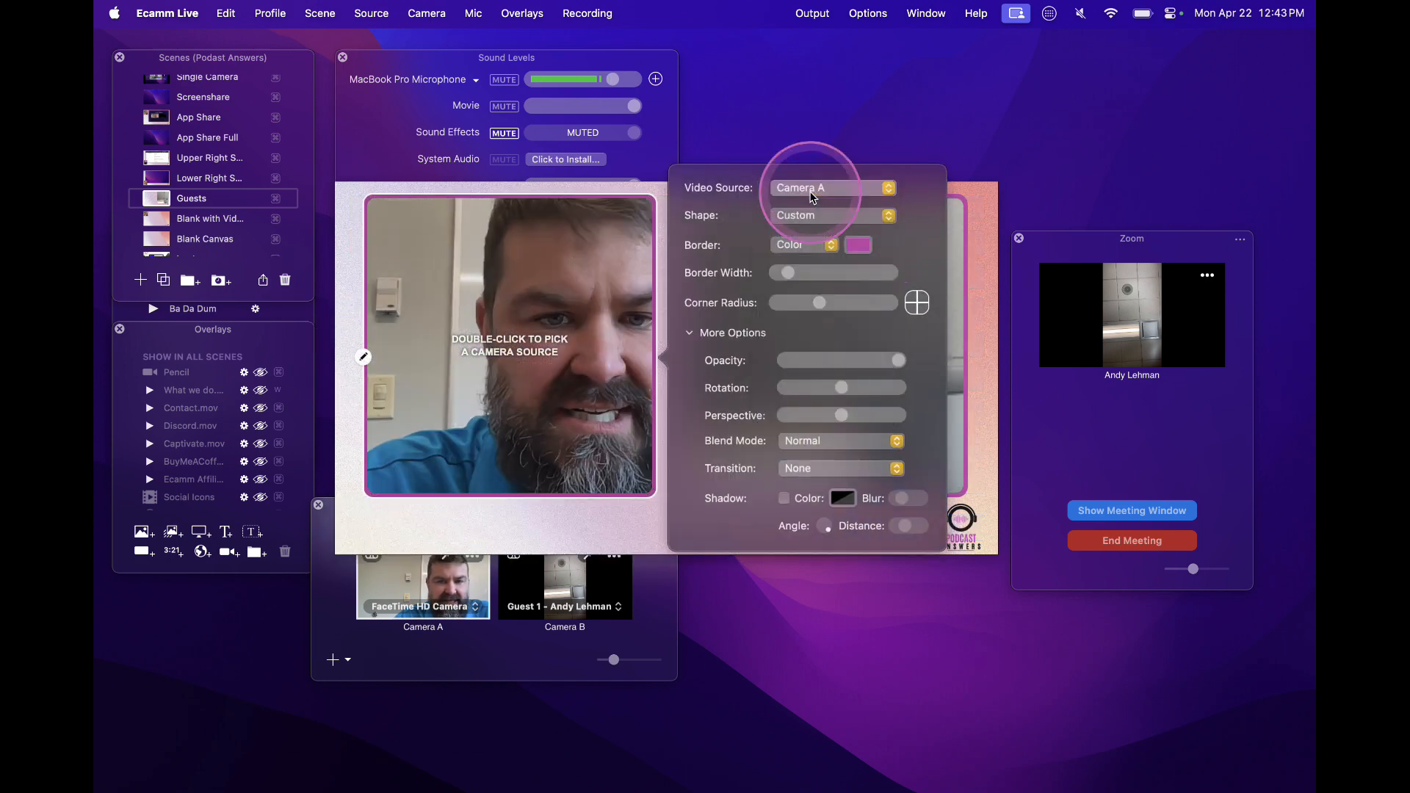
left_click(572, 533)
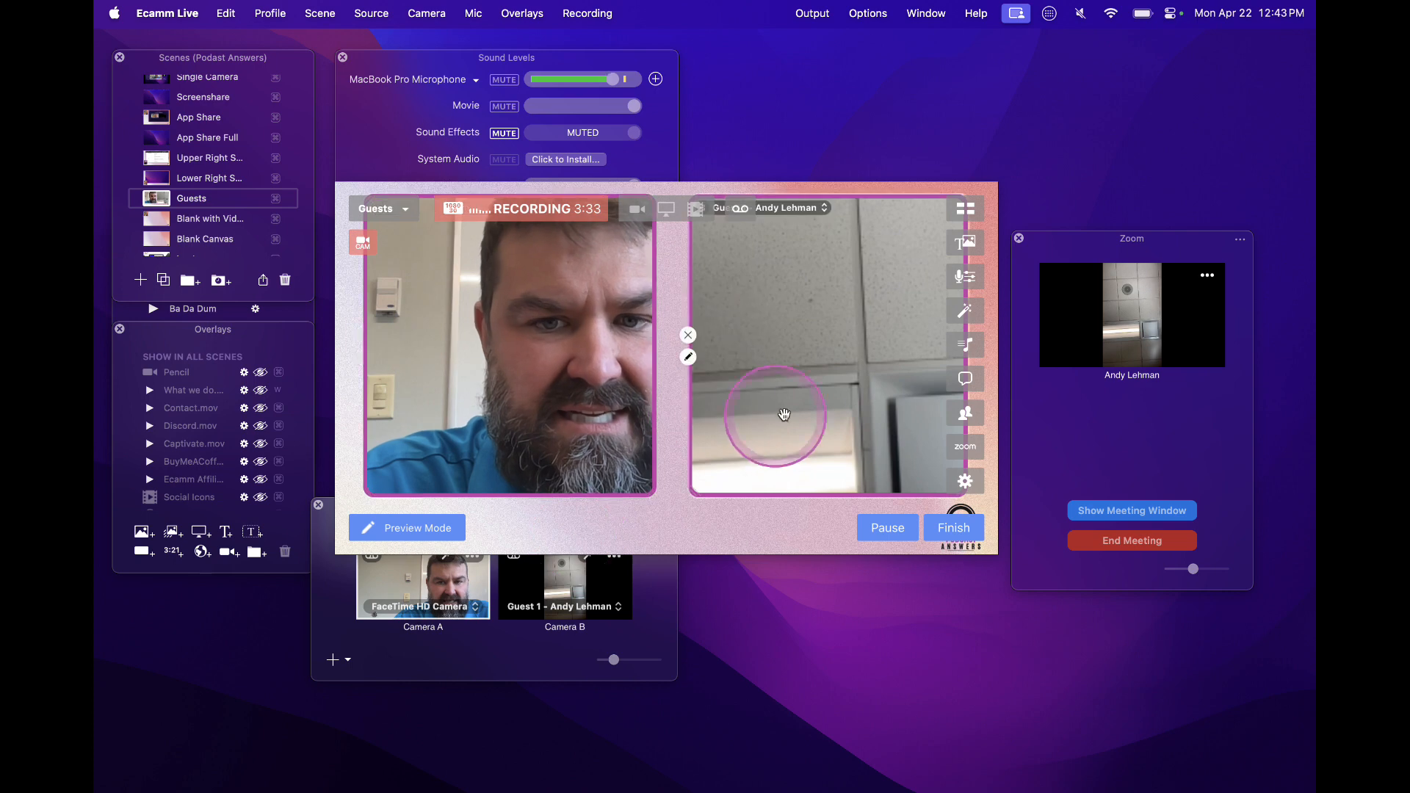
left_click(688, 357)
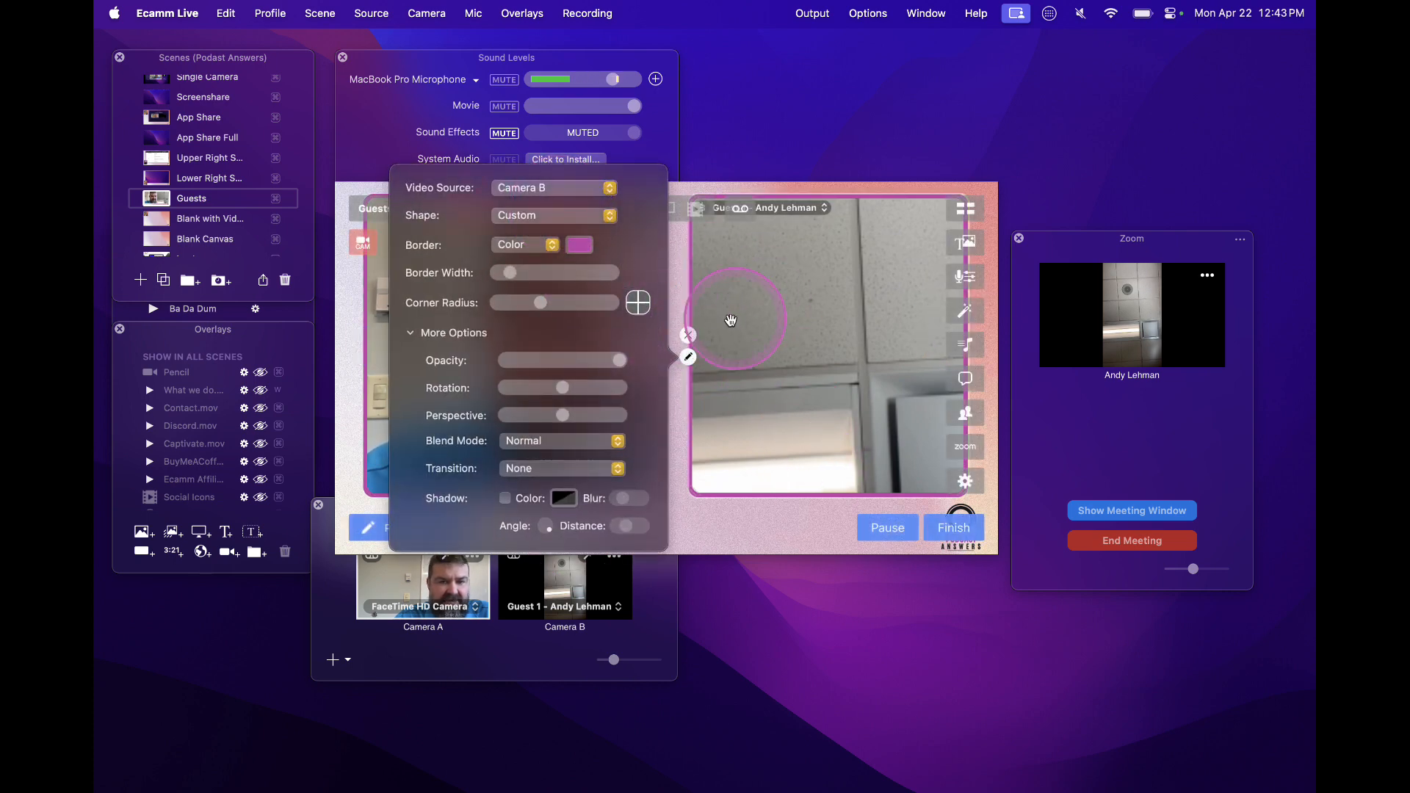
left_click(729, 512)
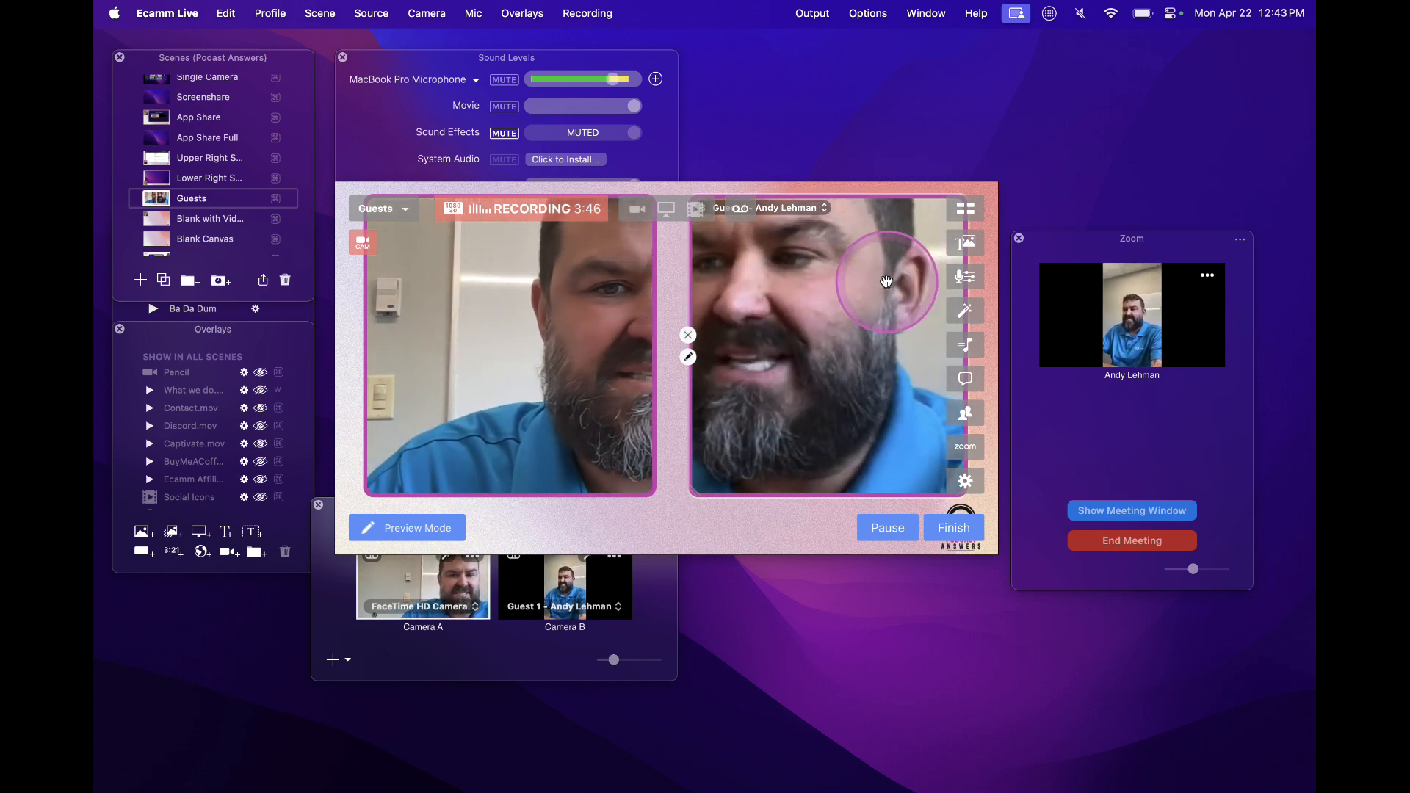
Return to the Single Camera scene
scroll(198, 140, "up", 2)
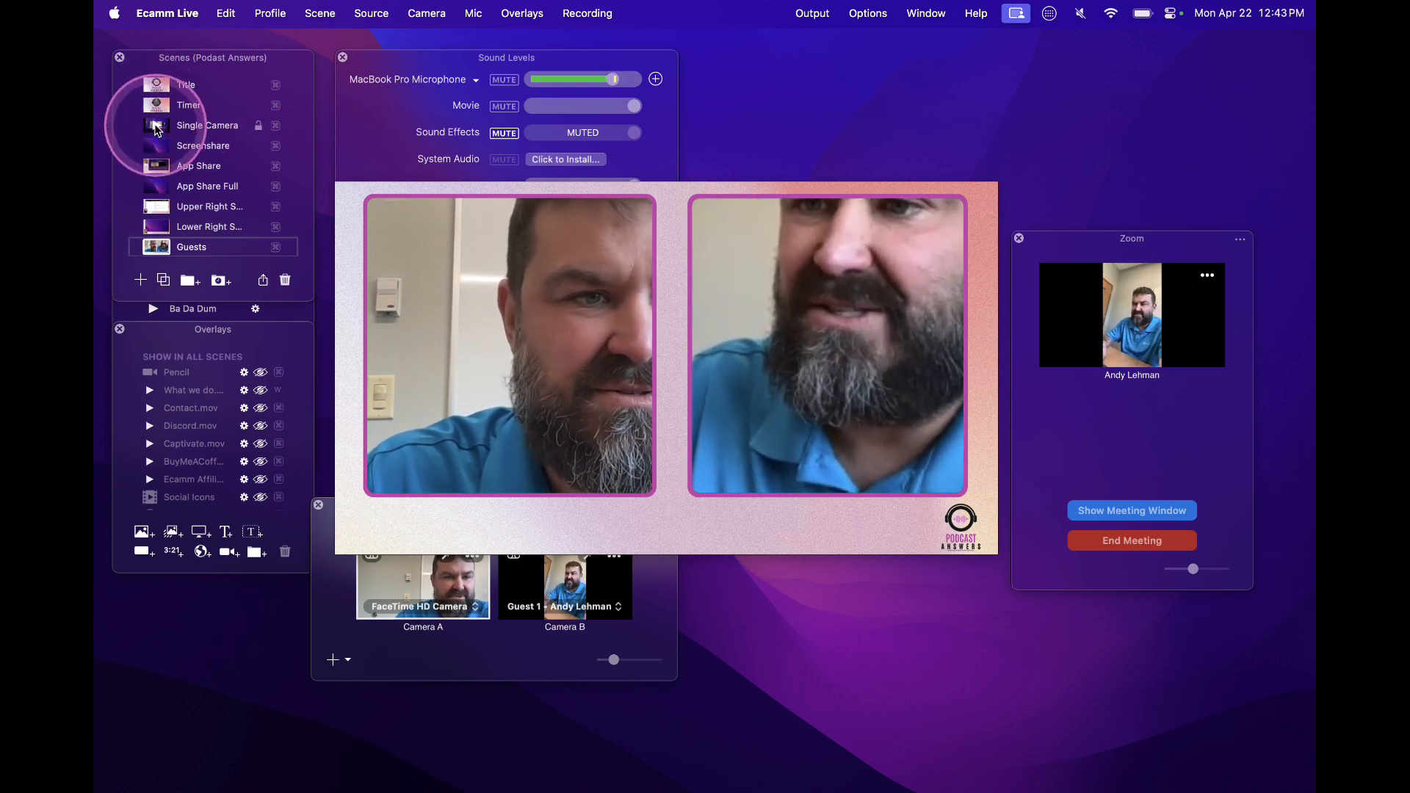
left_click(156, 128)
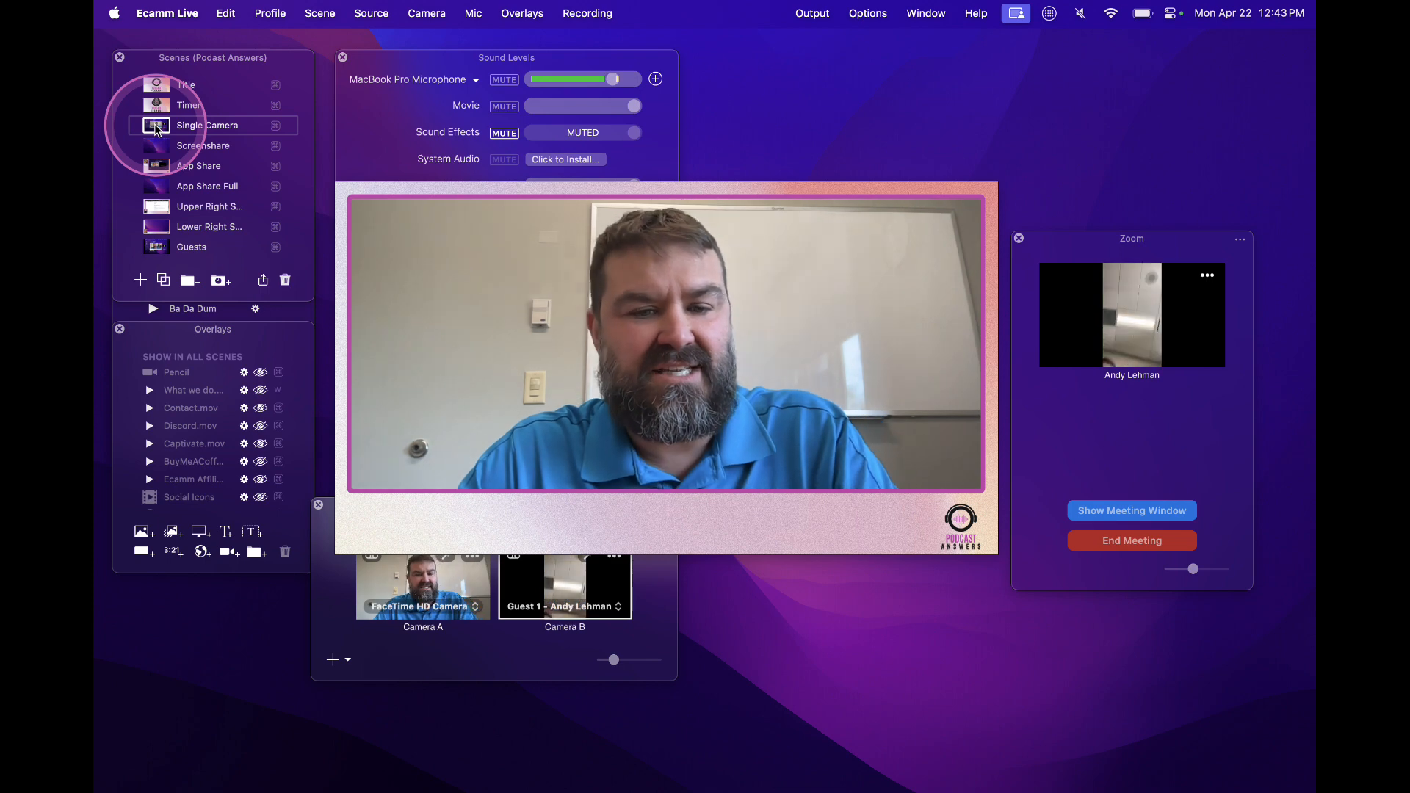
Open the preferences, move their window over the preview, and view the General and Zoom settings
key("super+comma")
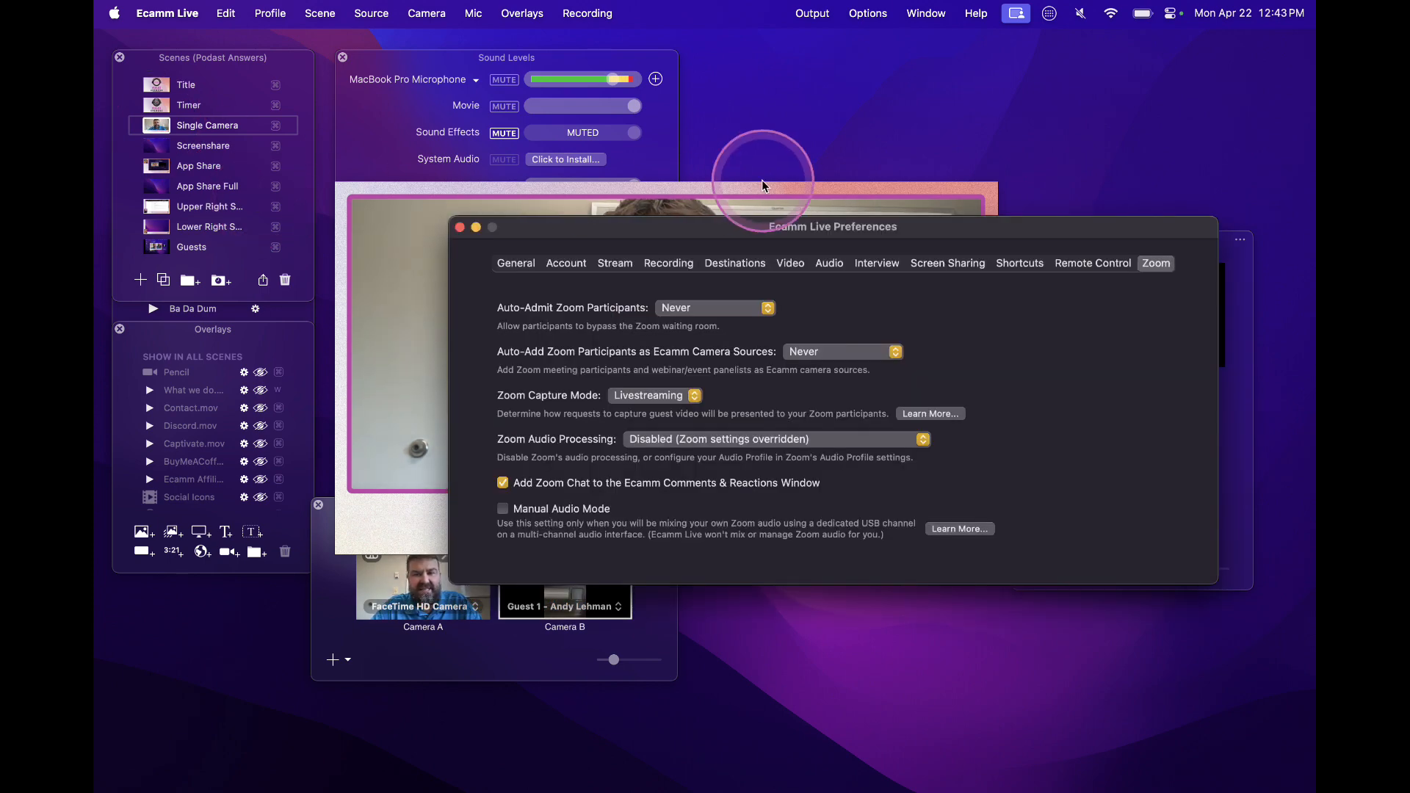
left_click_drag(926, 236, 816, 202)
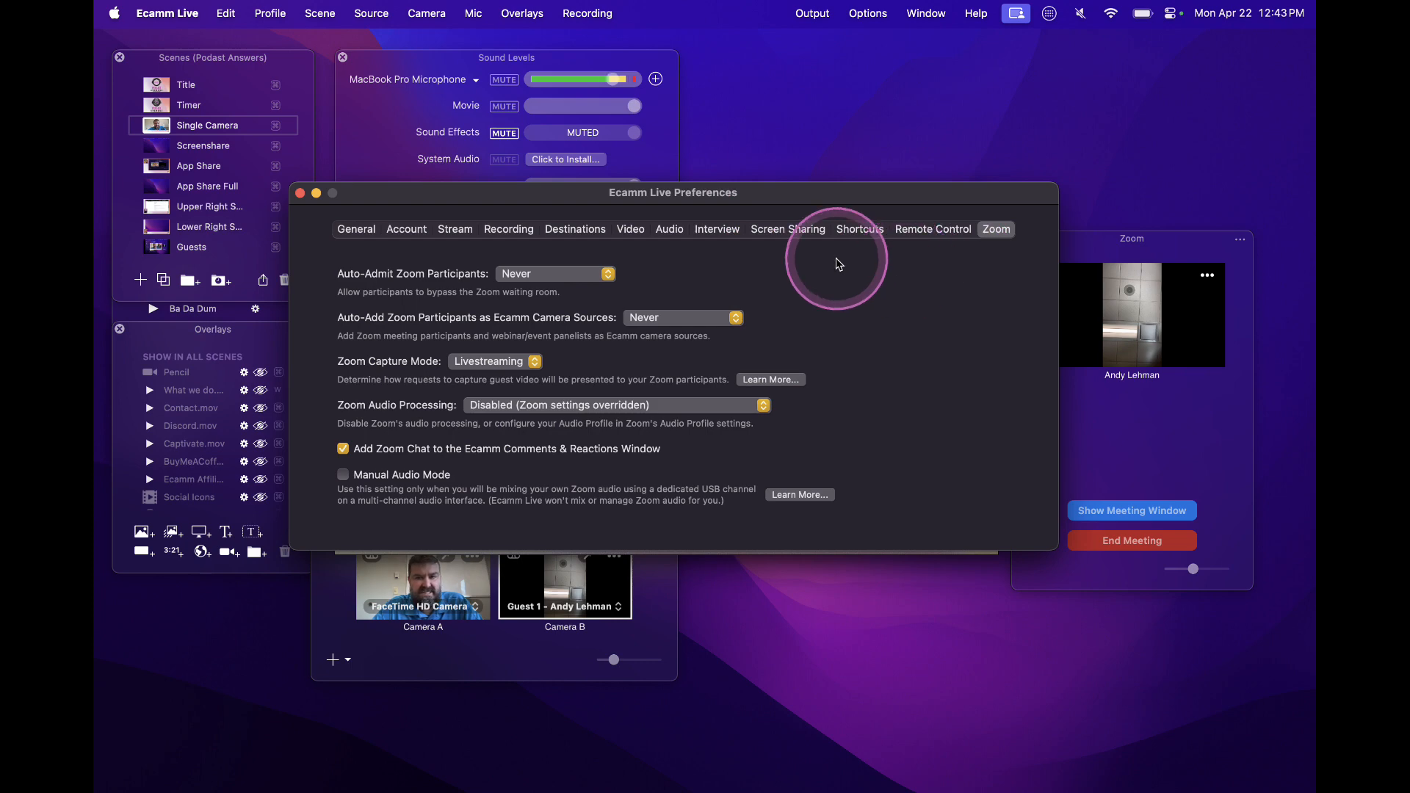
left_click(363, 230)
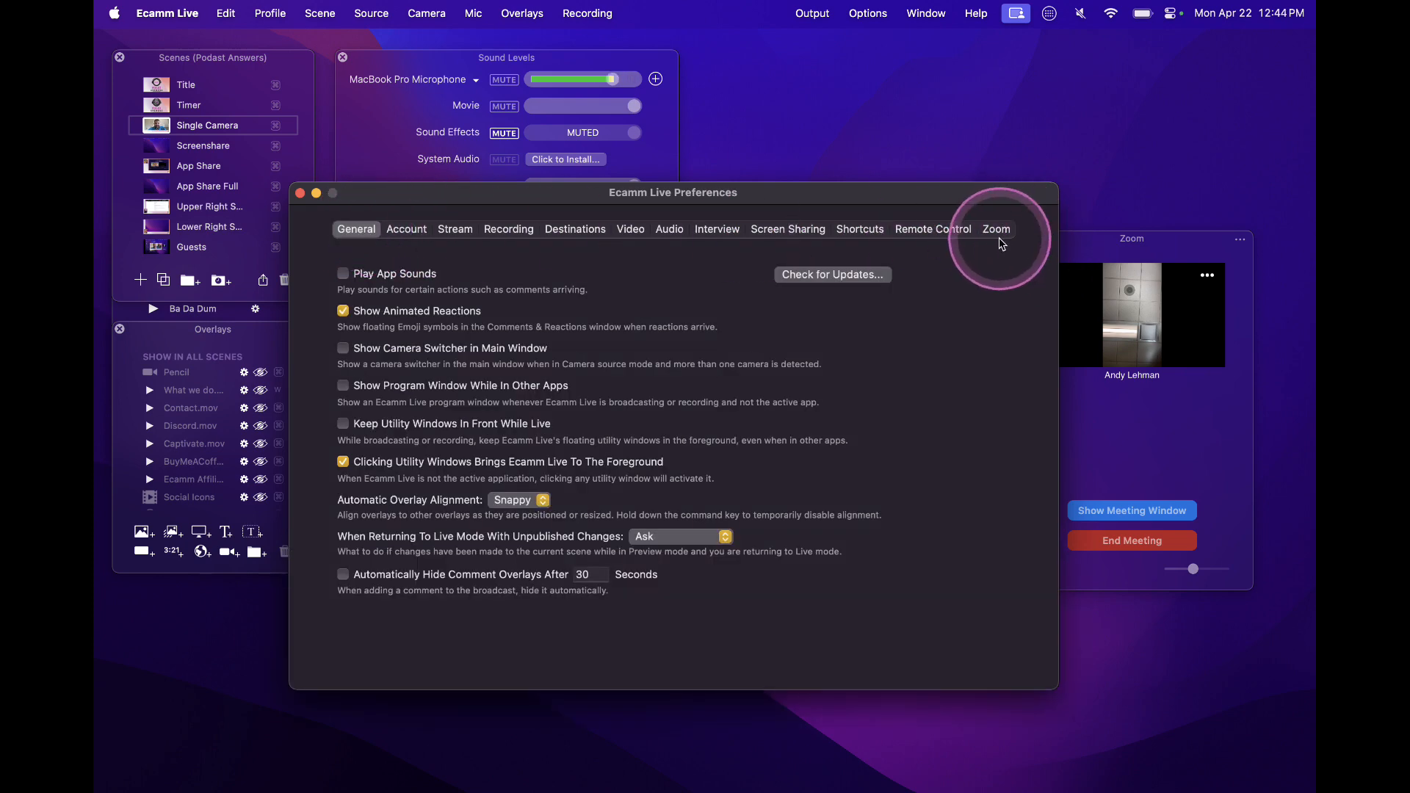
left_click(997, 229)
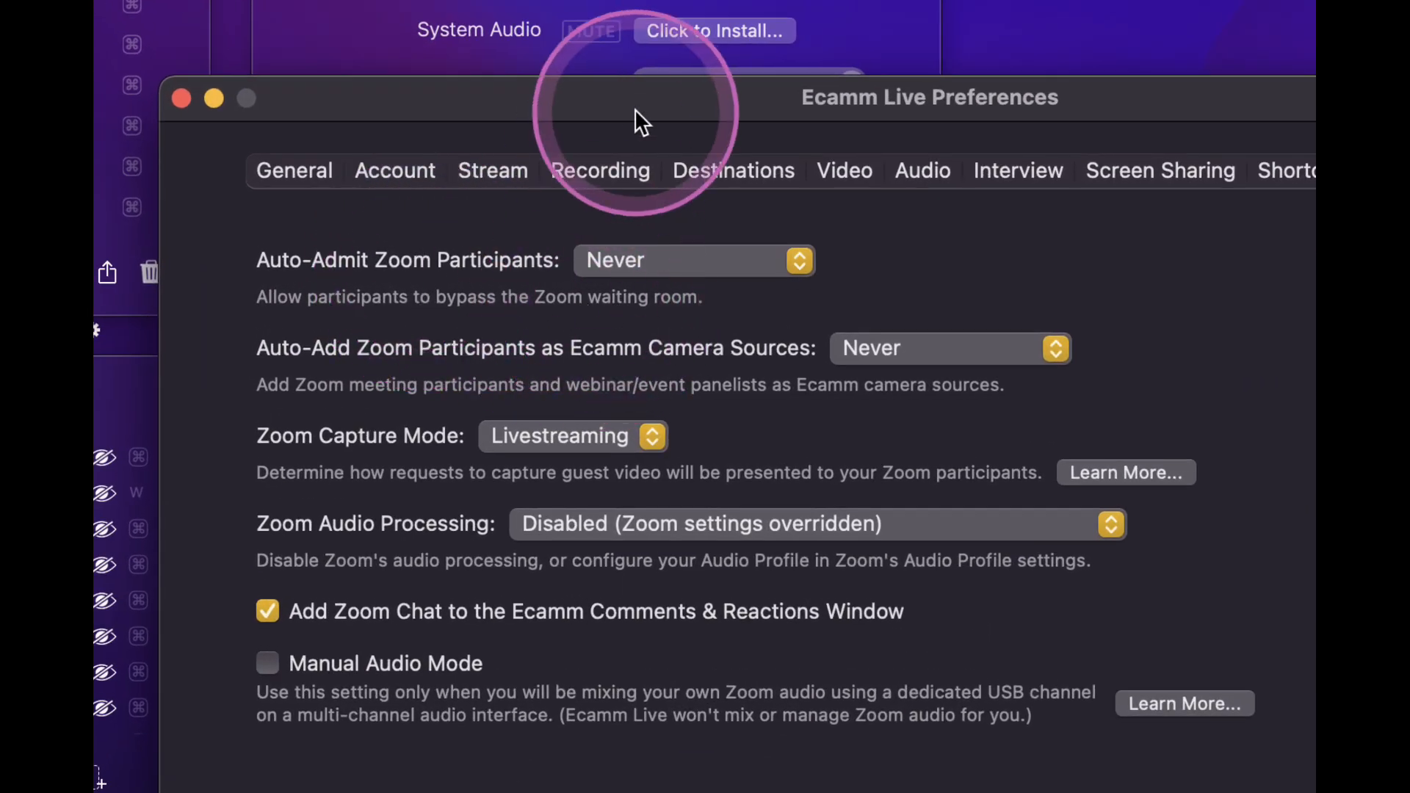
Examine the options for auto-admitting Zoom participants and for auto-adding them as Ecamm camera sources, keeping both on Never
left_click(619, 269)
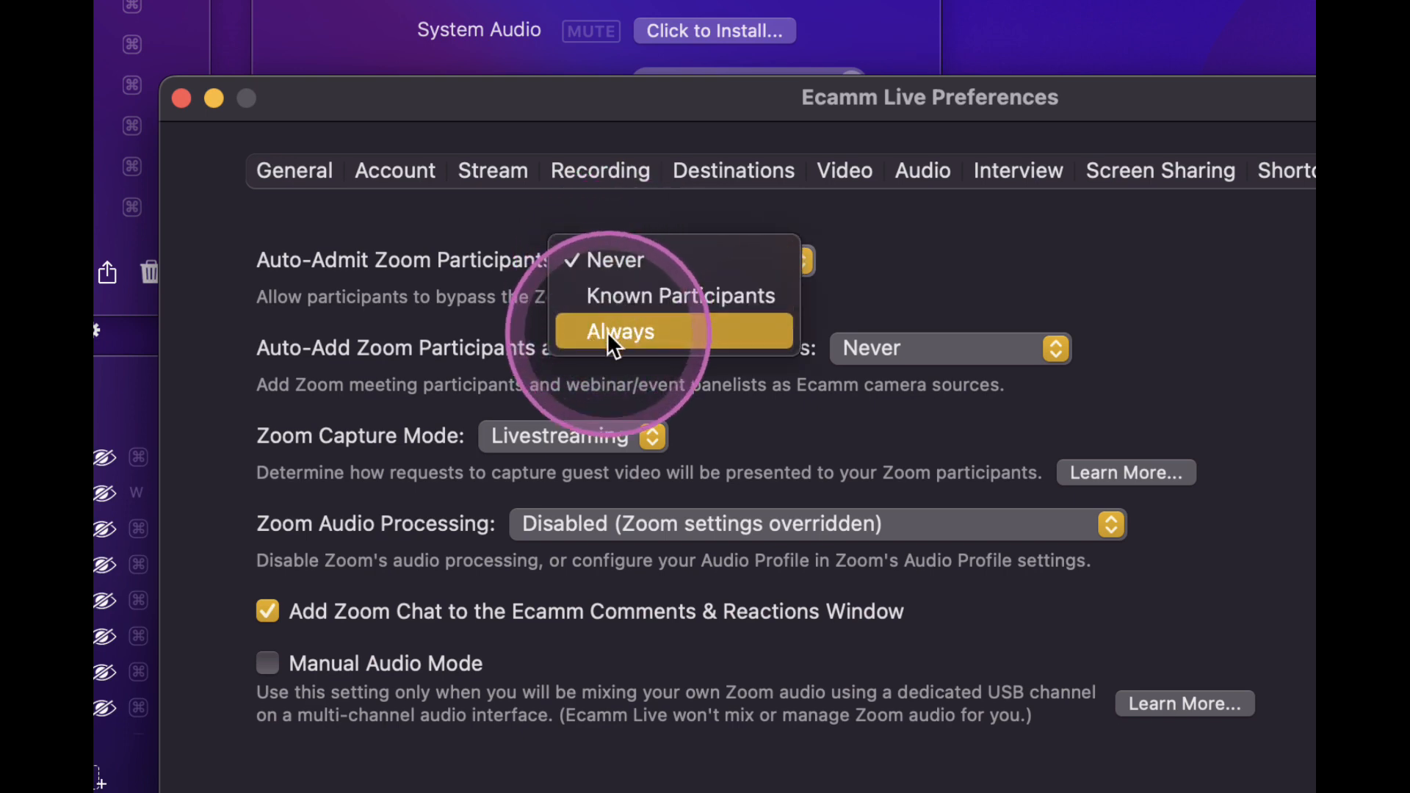
left_click(617, 263)
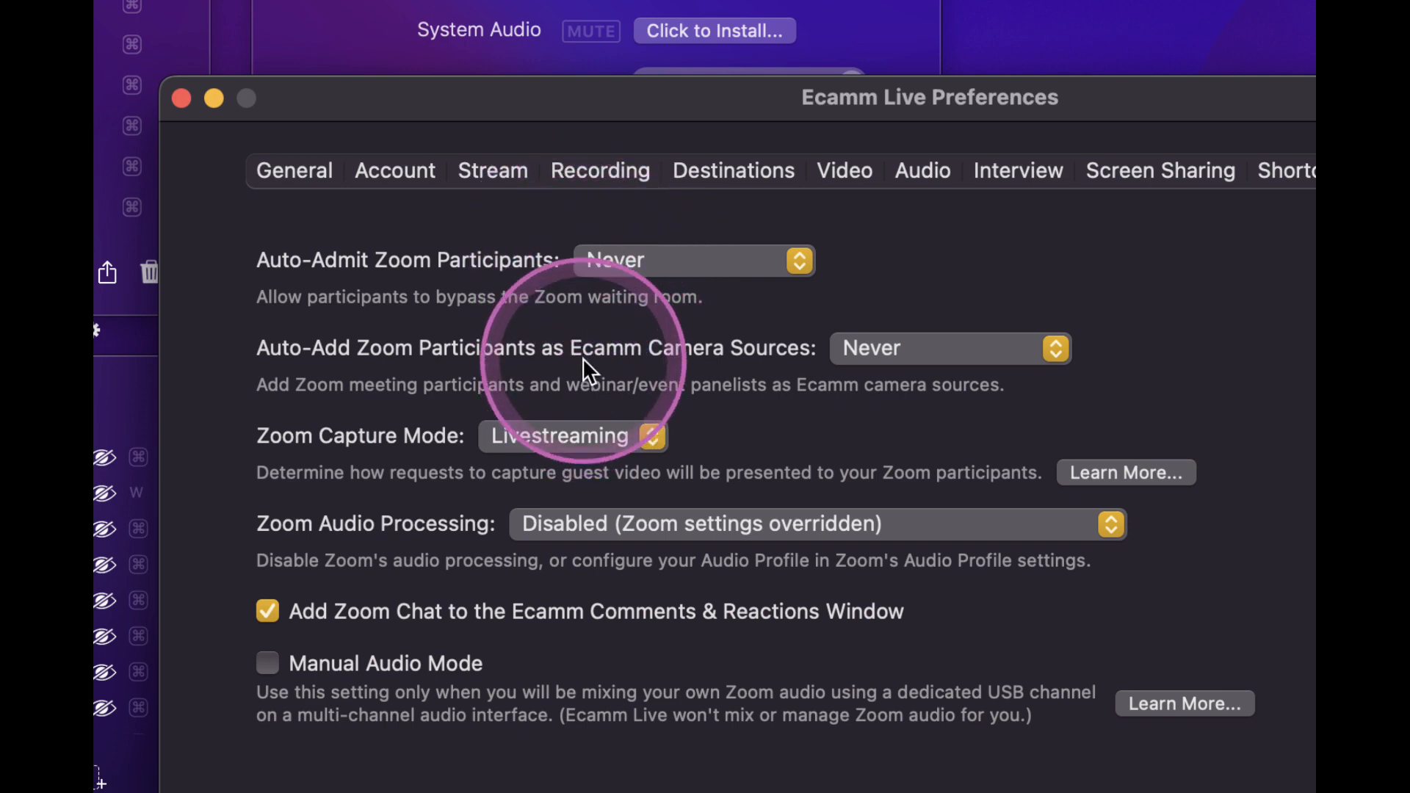
left_click(910, 349)
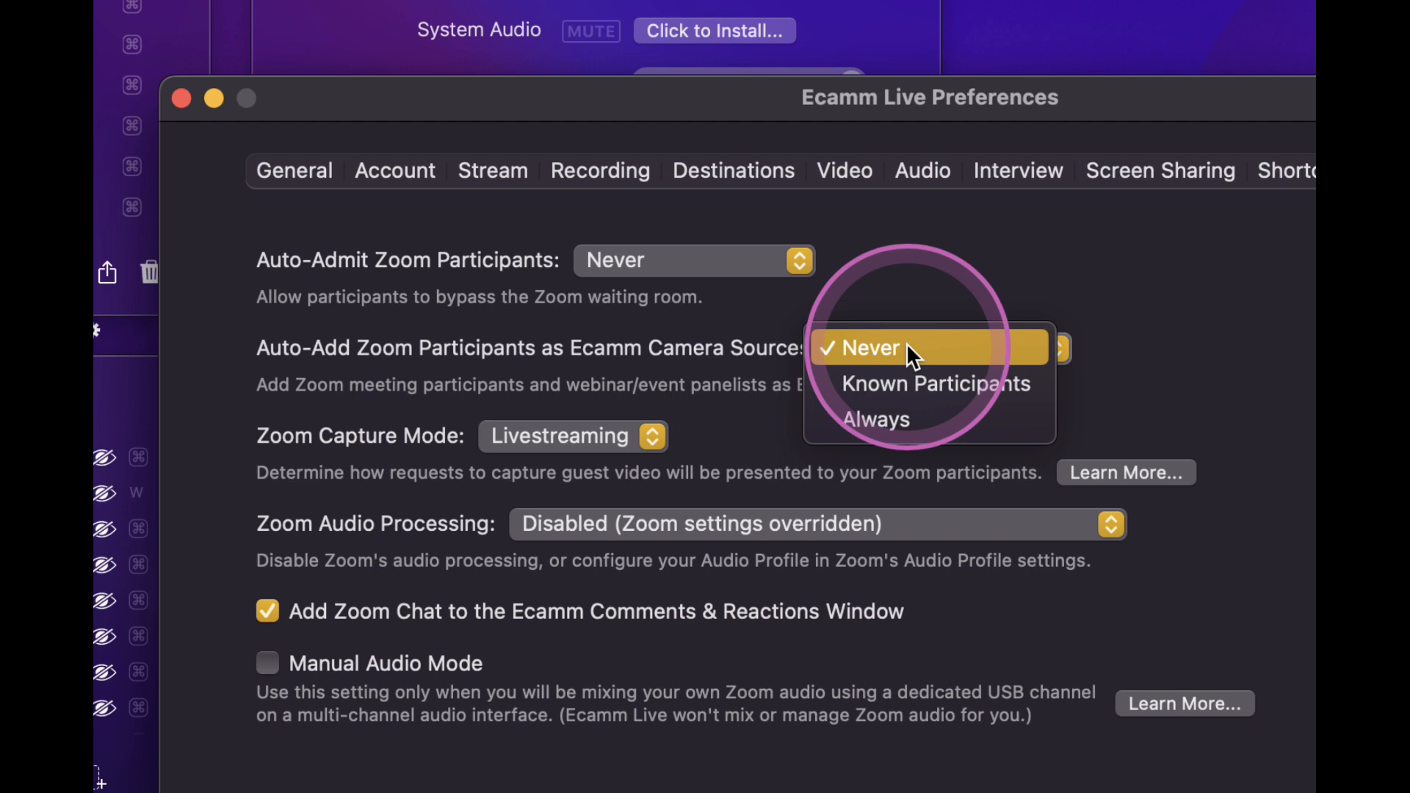
left_click(923, 315)
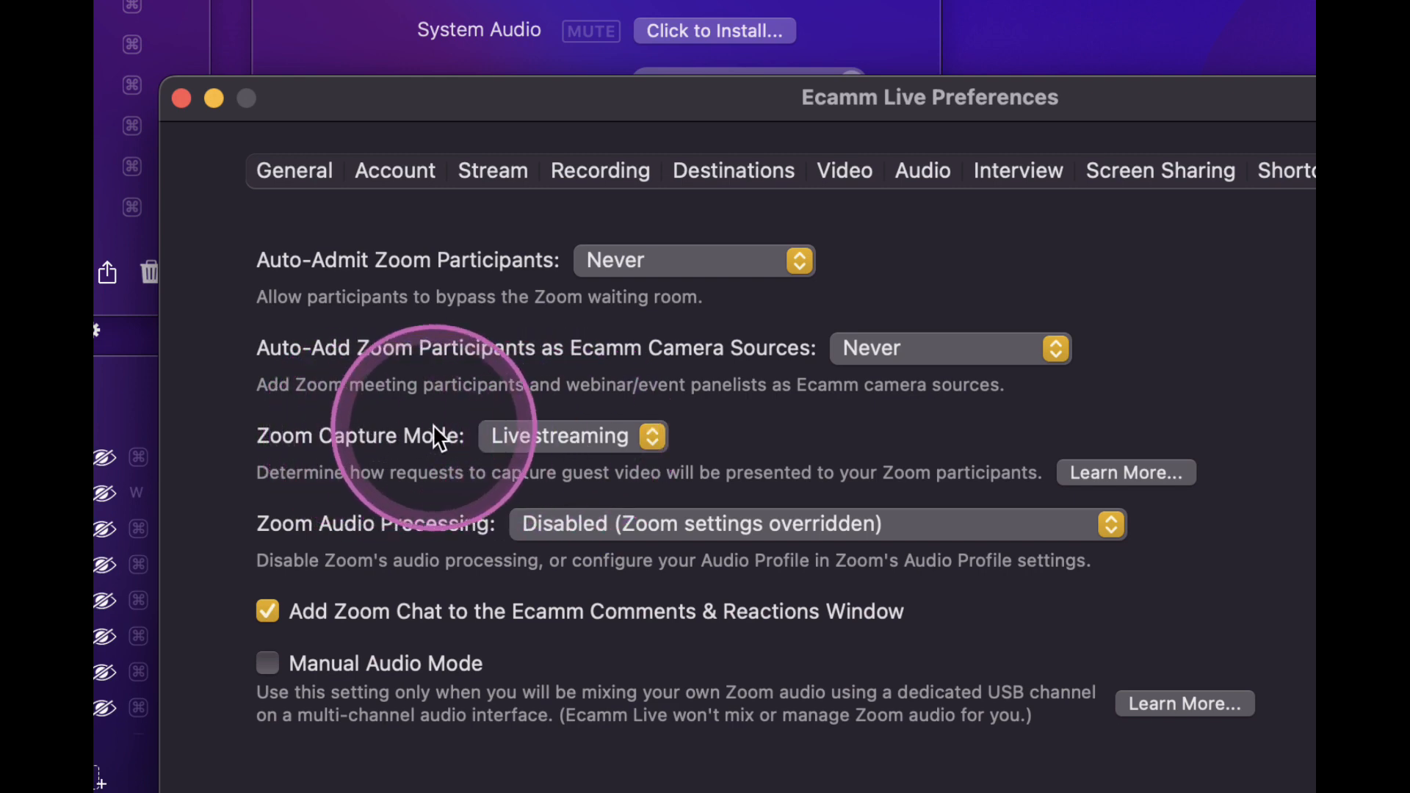
Examine the Zoom Capture Mode and Zoom Audio Processing options, keeping Livestreaming and Disabled (Zoom settings overridden)
left_click(535, 437)
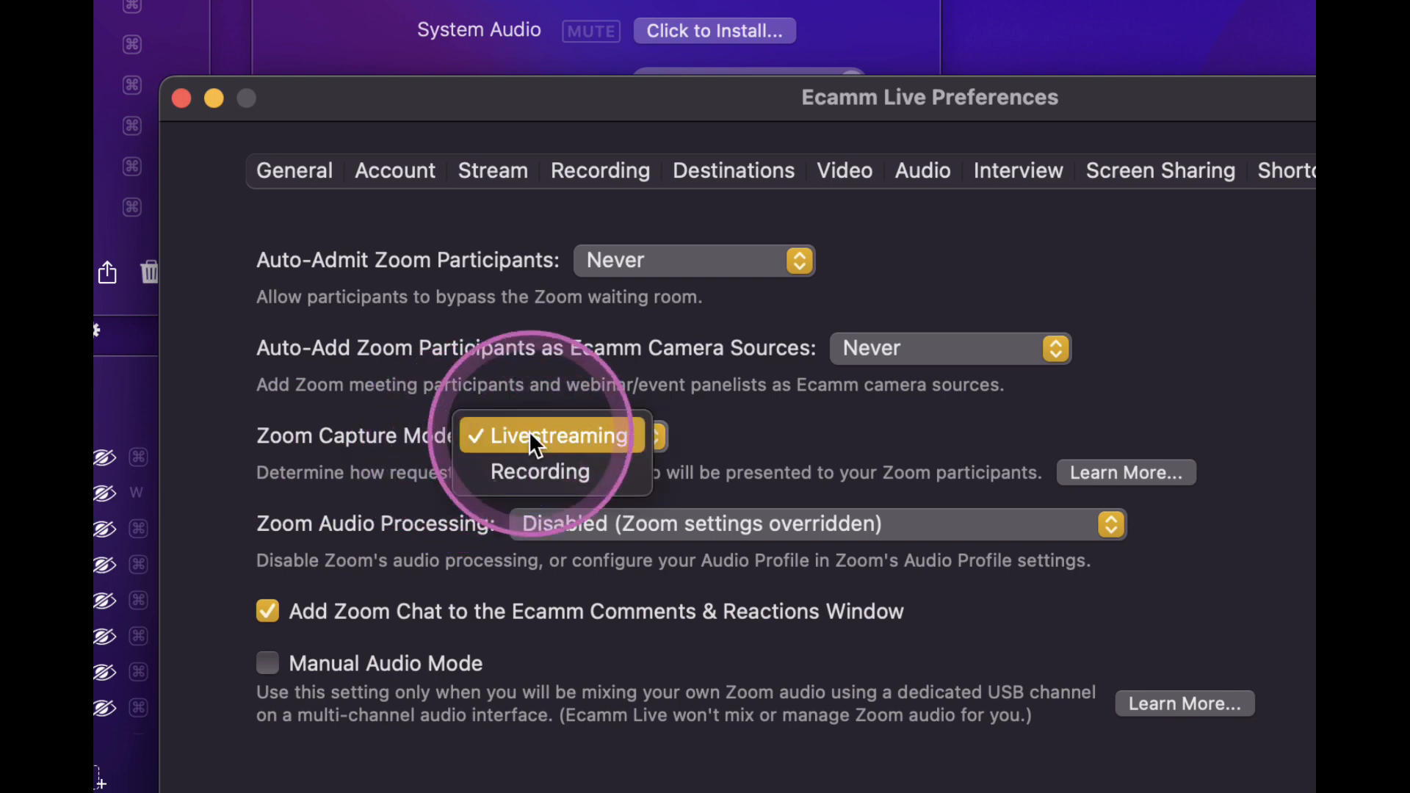
left_click(681, 439)
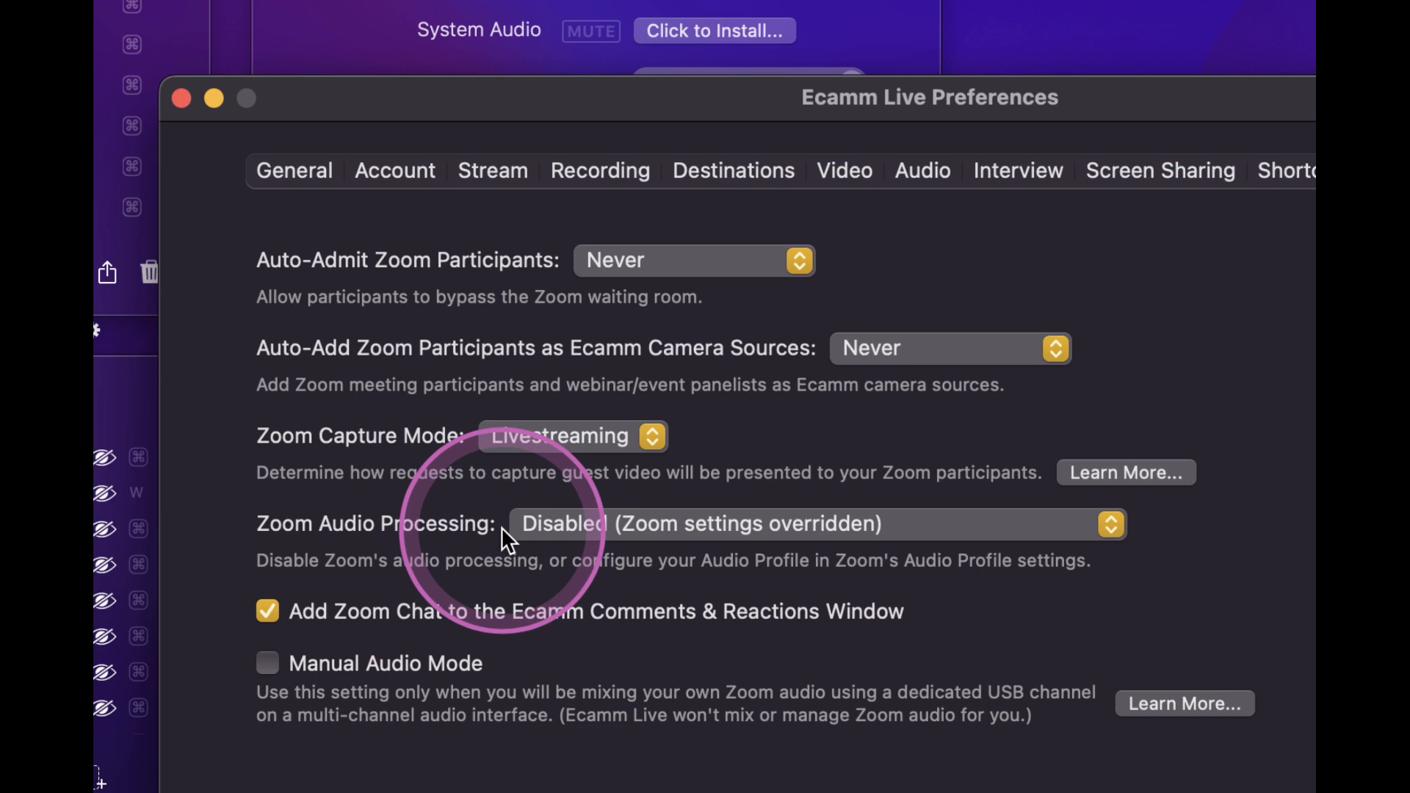
left_click(593, 525)
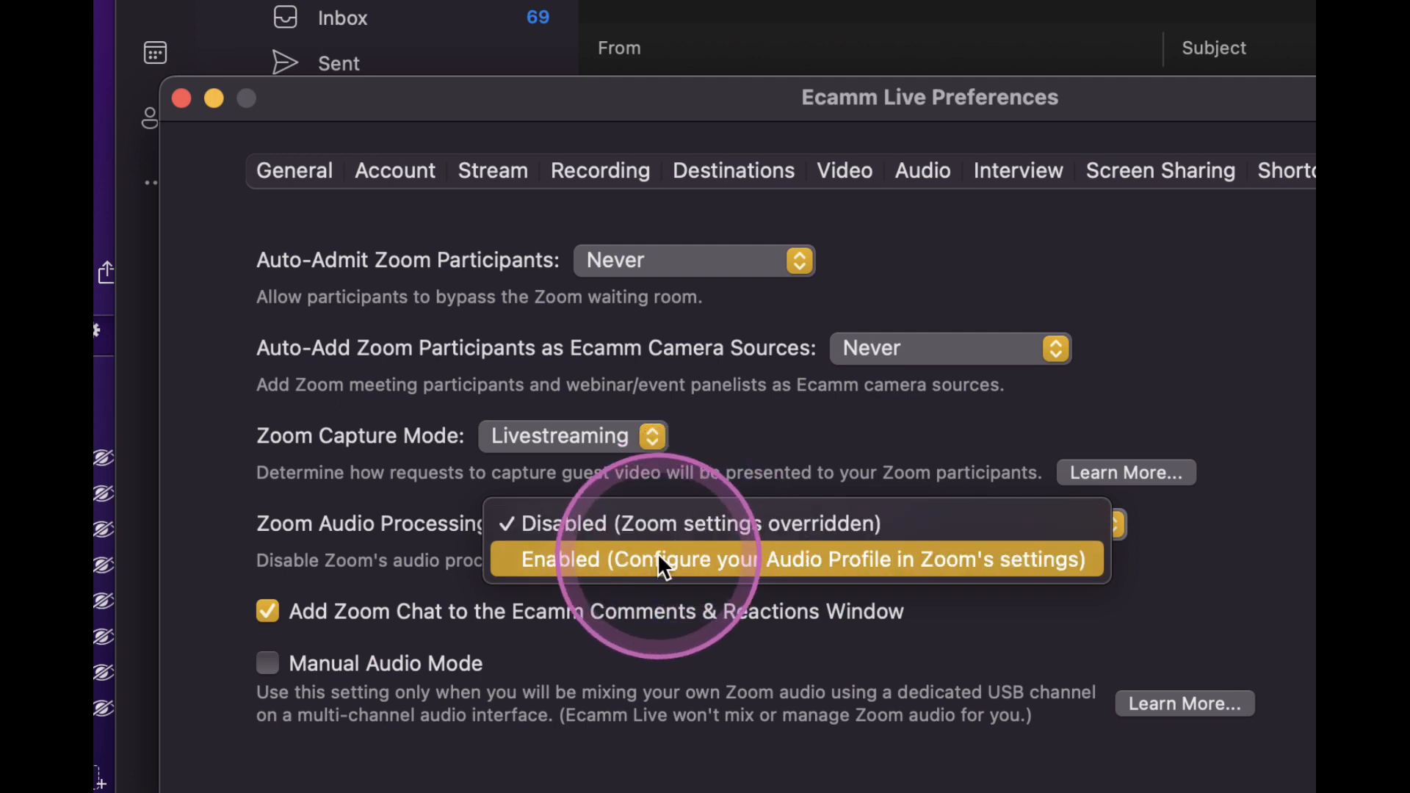
left_click(430, 589)
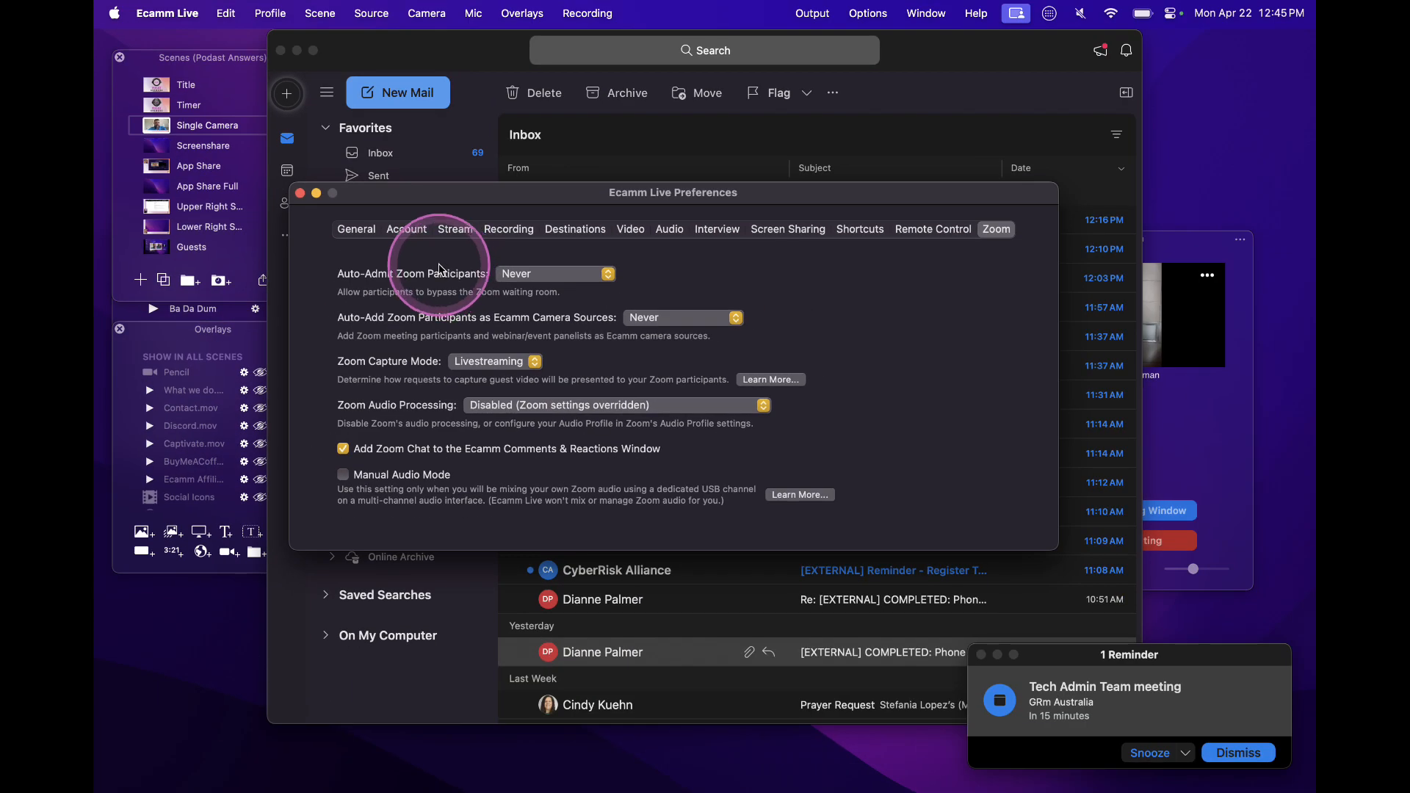
Close the mail window behind the preferences and then the preferences window itself
left_click(280, 50)
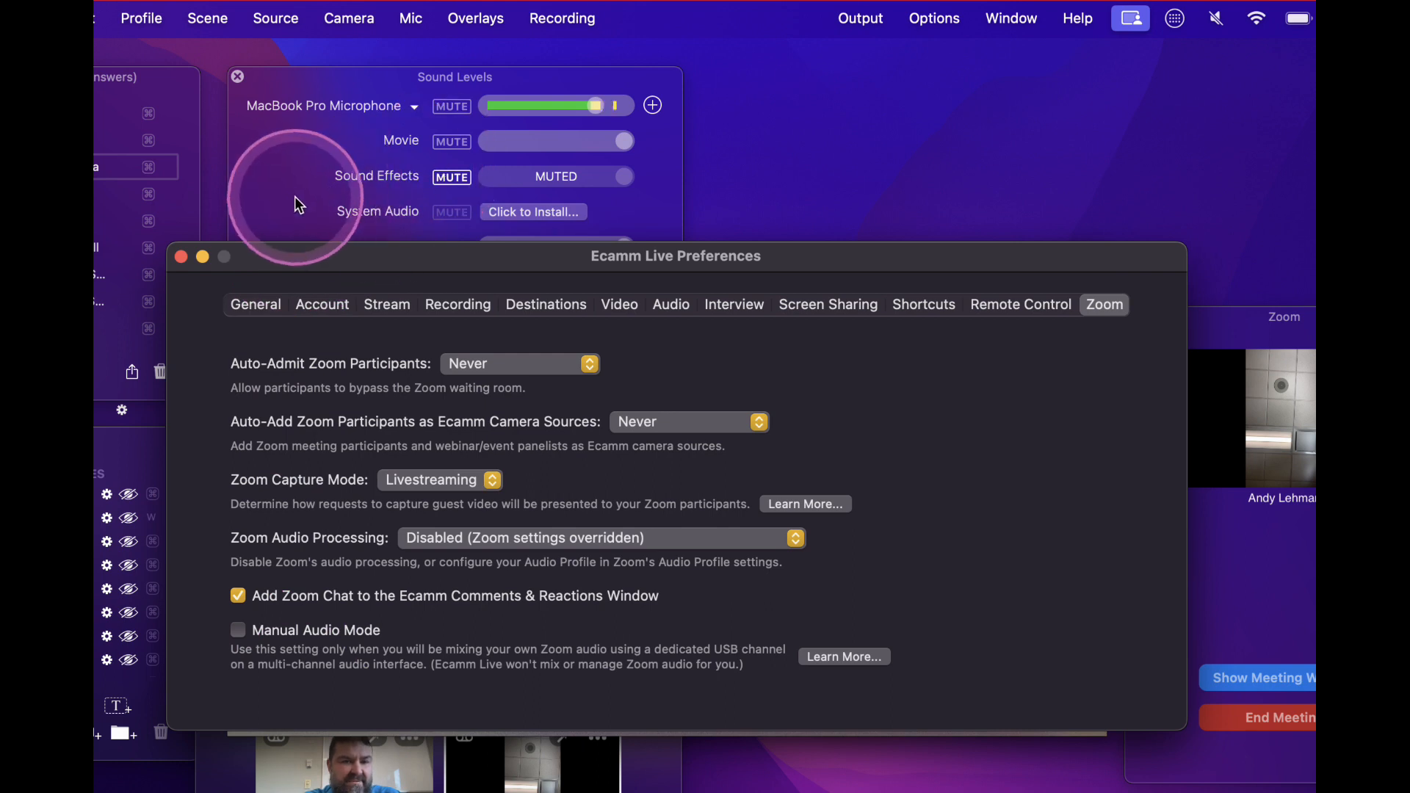
left_click(295, 200)
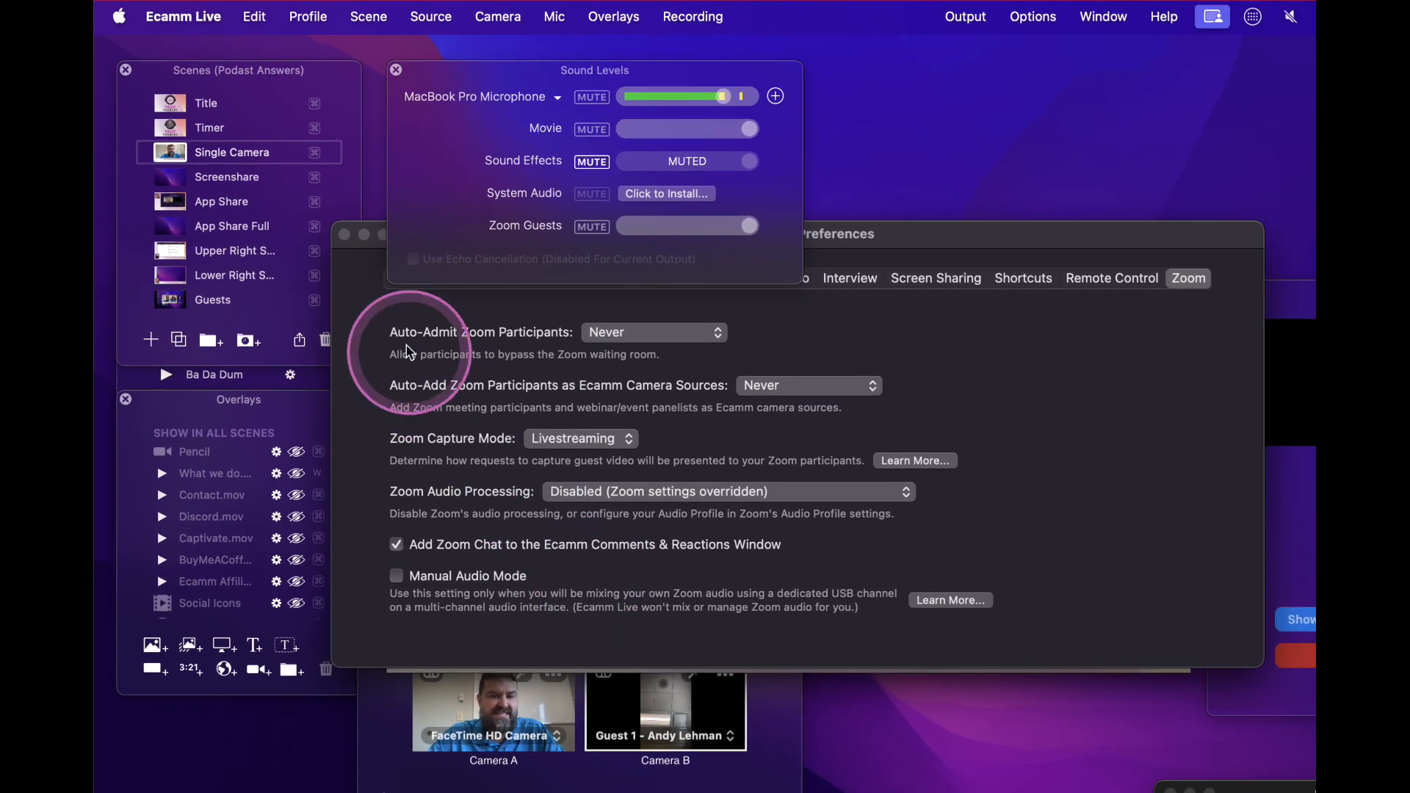
left_click(344, 234)
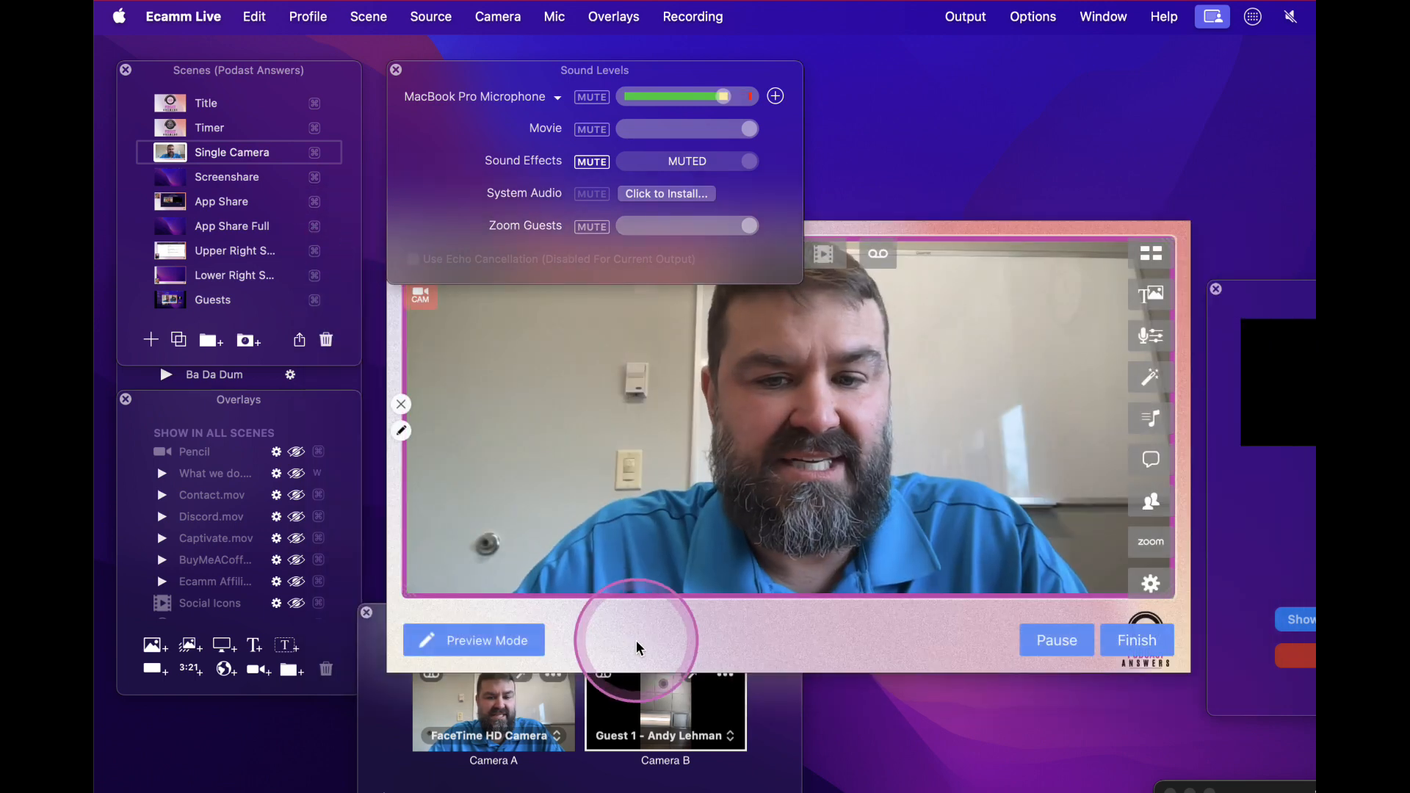
Bring the main preview in front of Sound Levels and the Camera Switcher in front of the preview
left_click(636, 635)
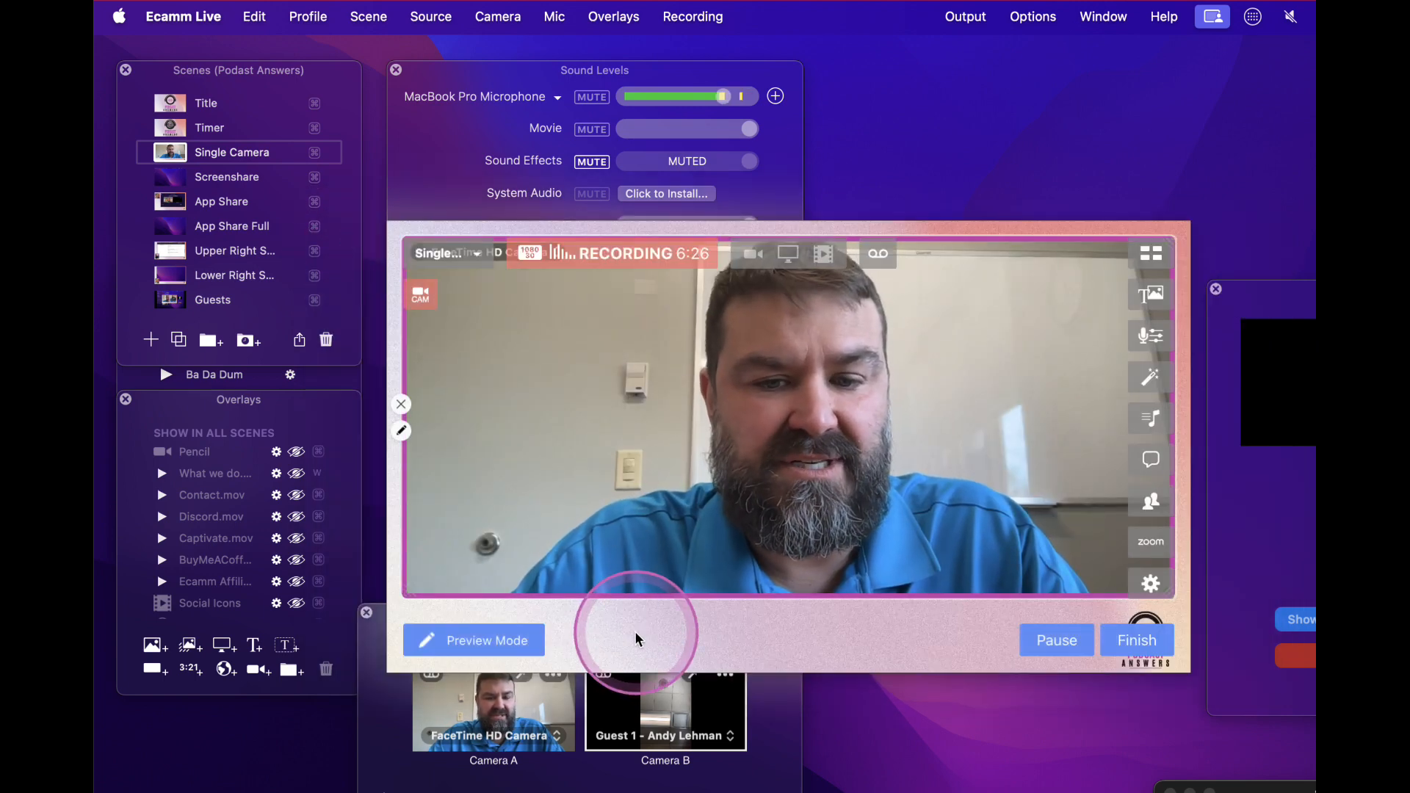
left_click(619, 715)
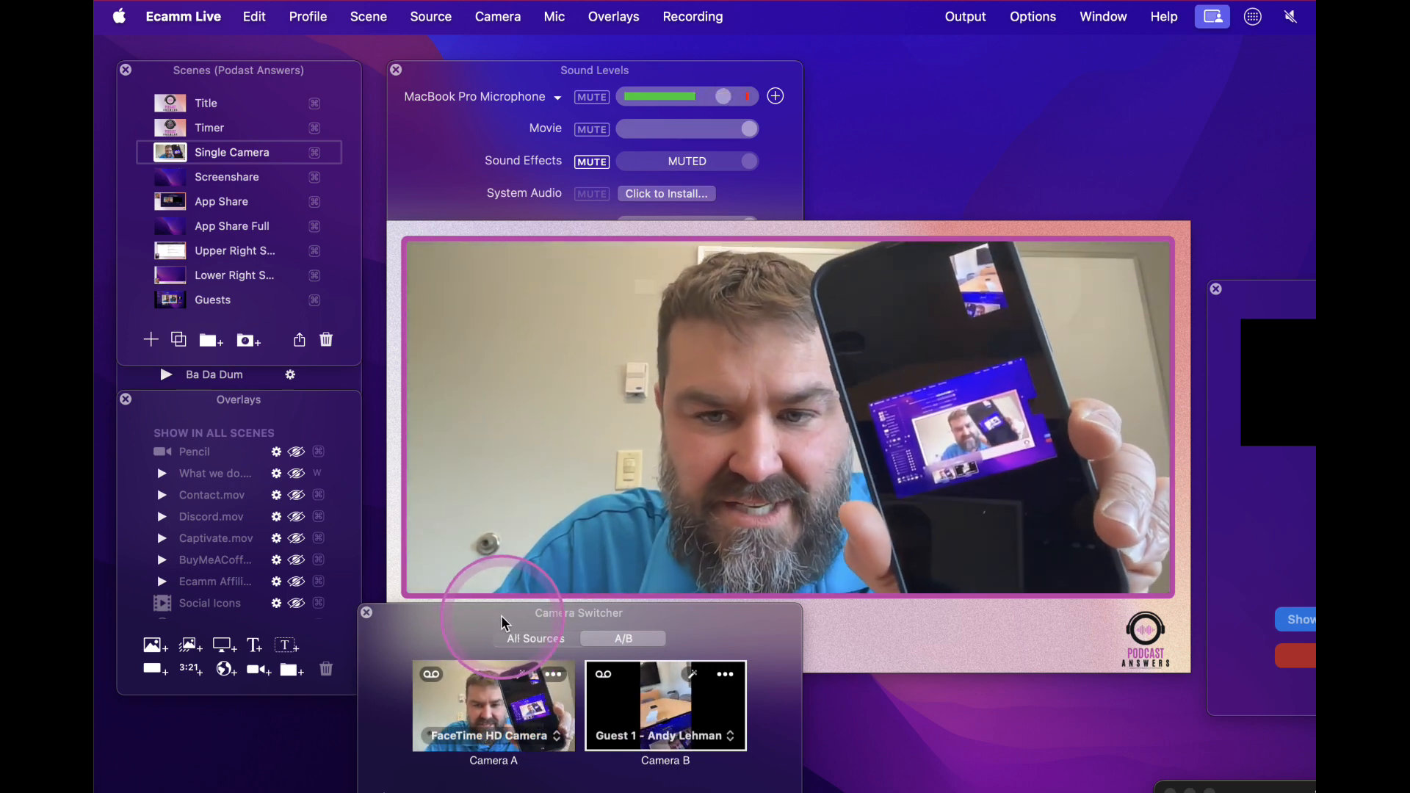
Show the Timer scene briefly and return to the Single Camera scene
mouse_move(525, 529)
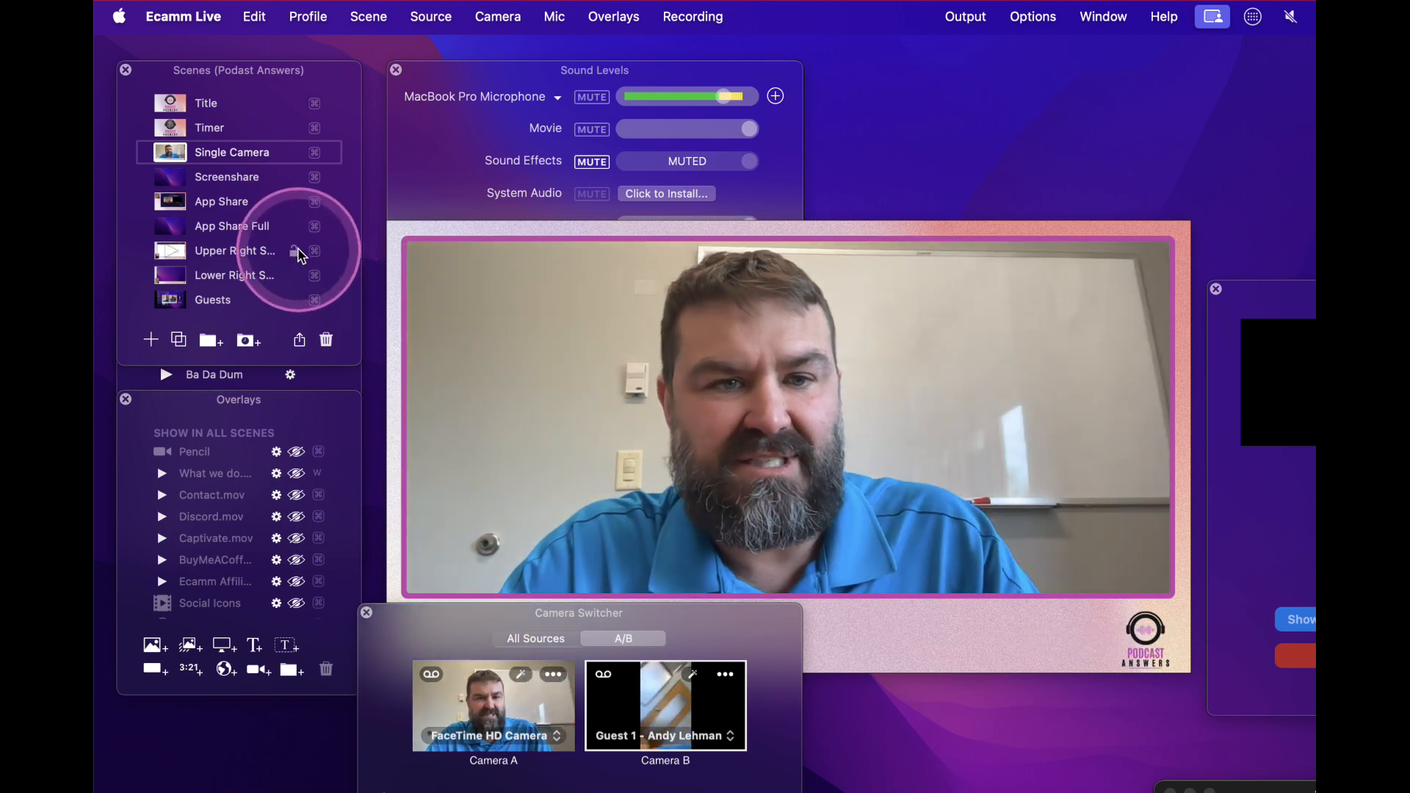
left_click(171, 130)
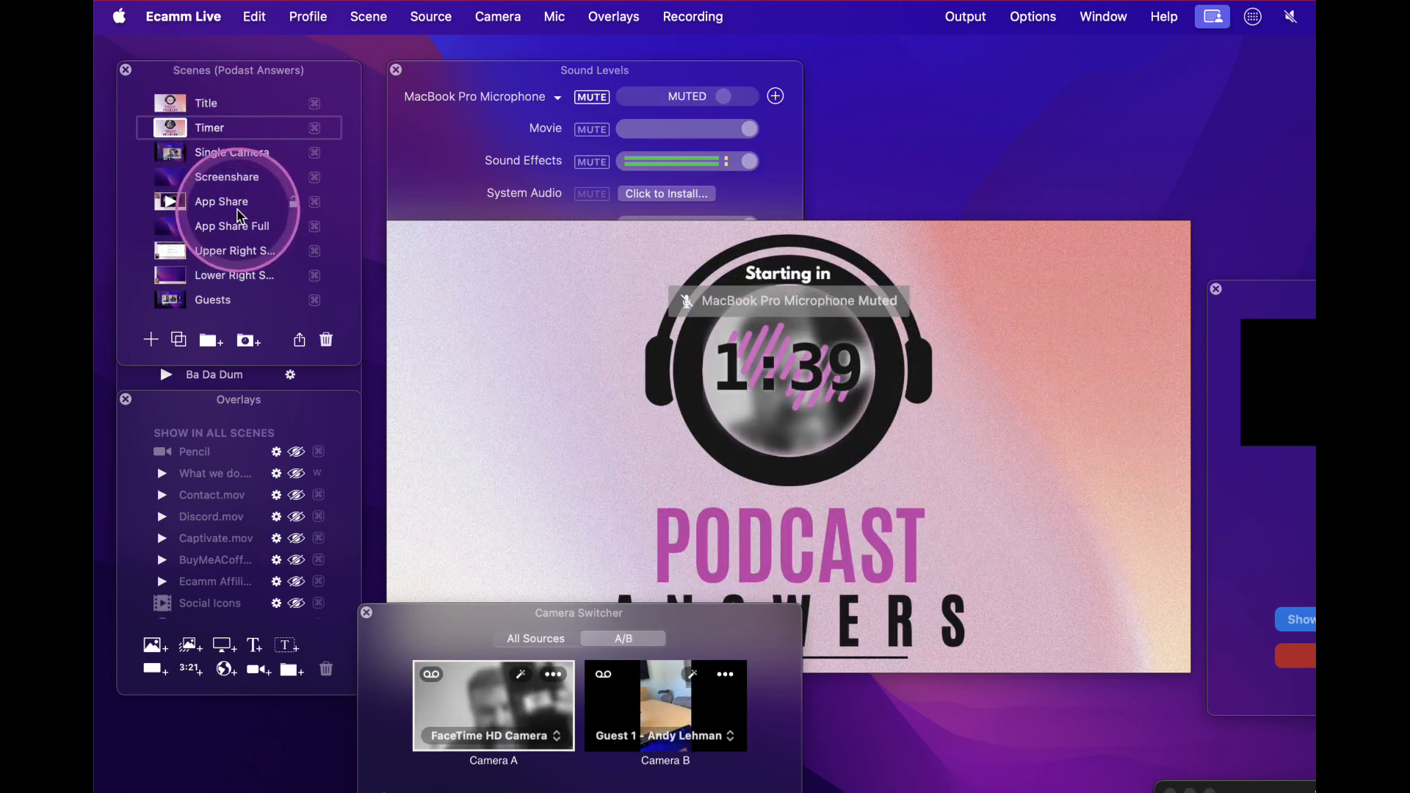
left_click(175, 154)
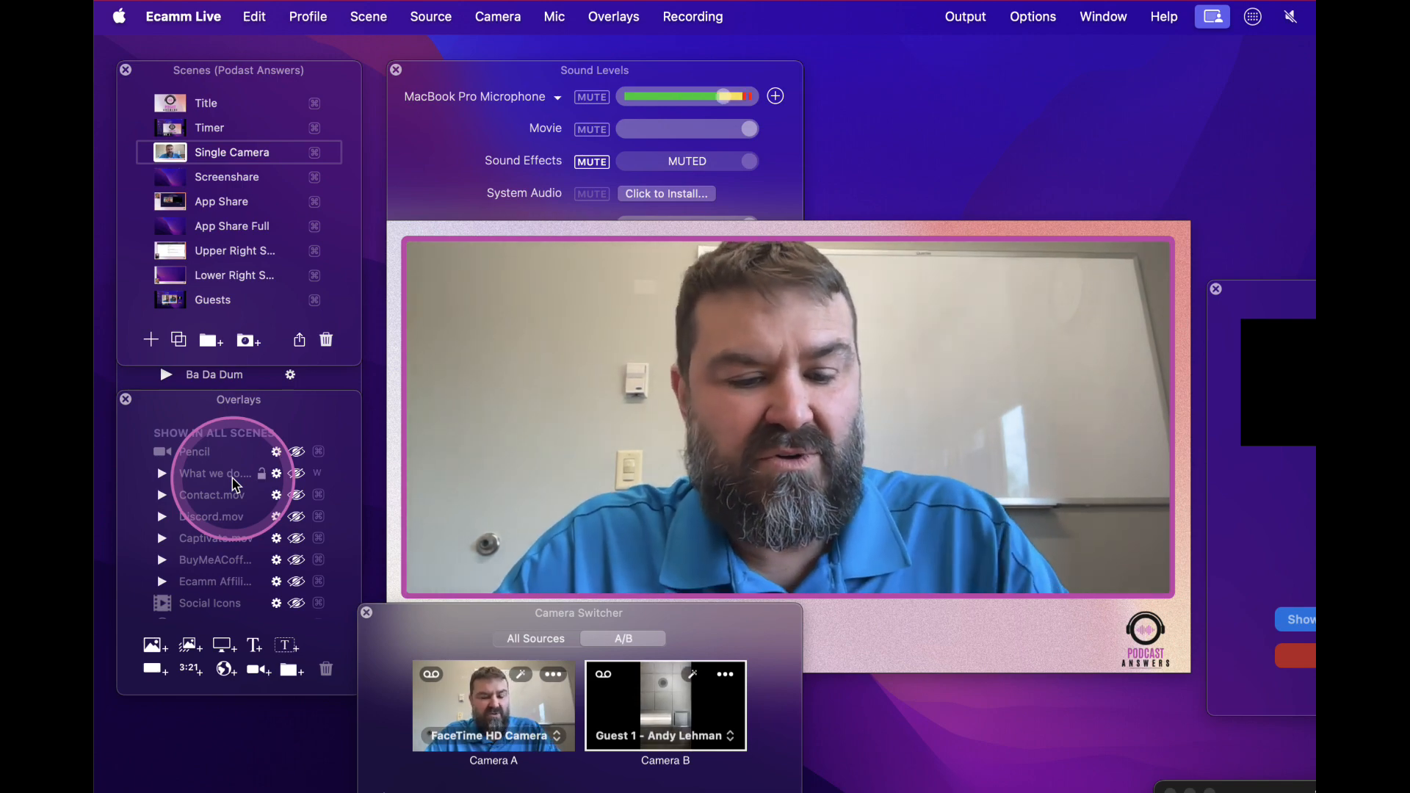
Close the Outlook reminder for the Tech Admin Team meeting
mouse_move(490, 544)
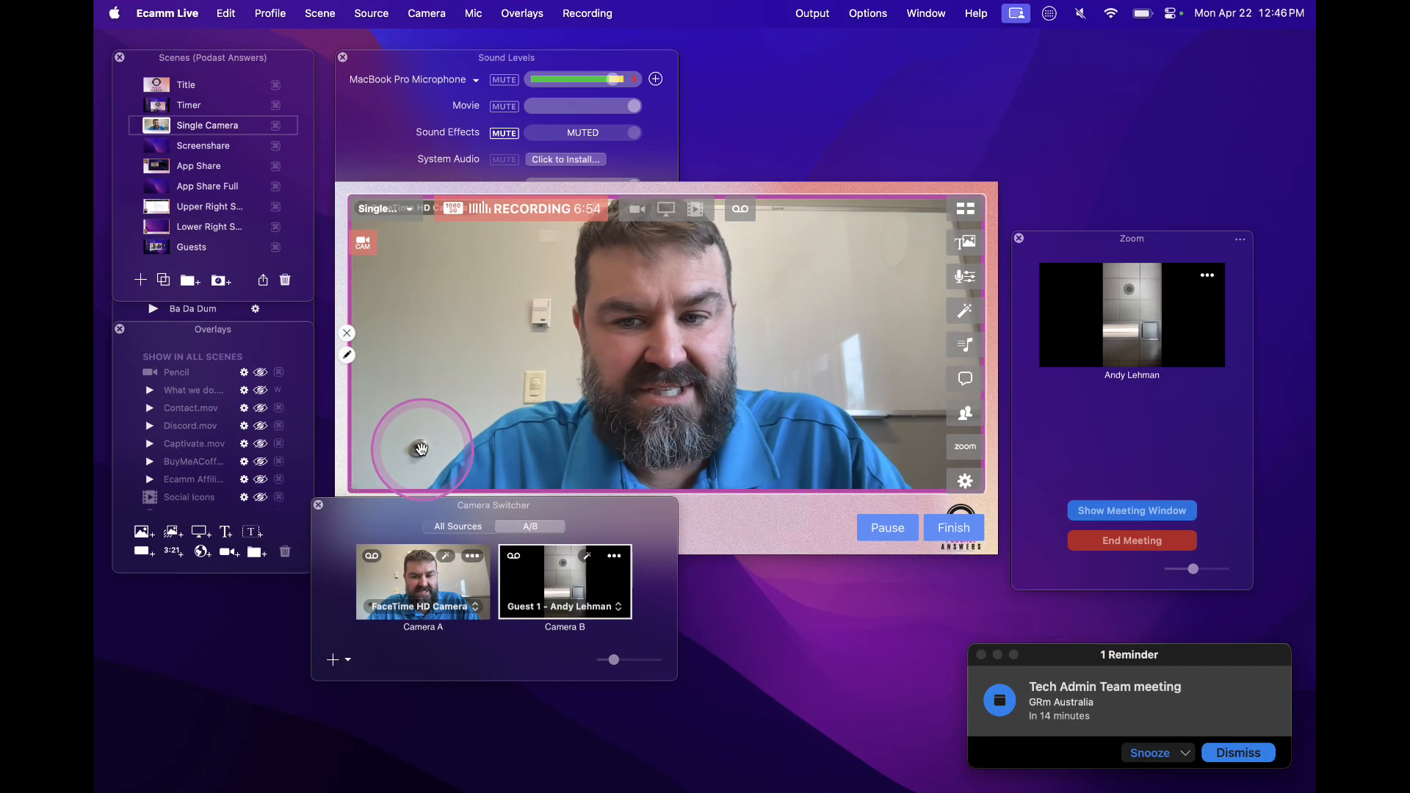
left_click(981, 654)
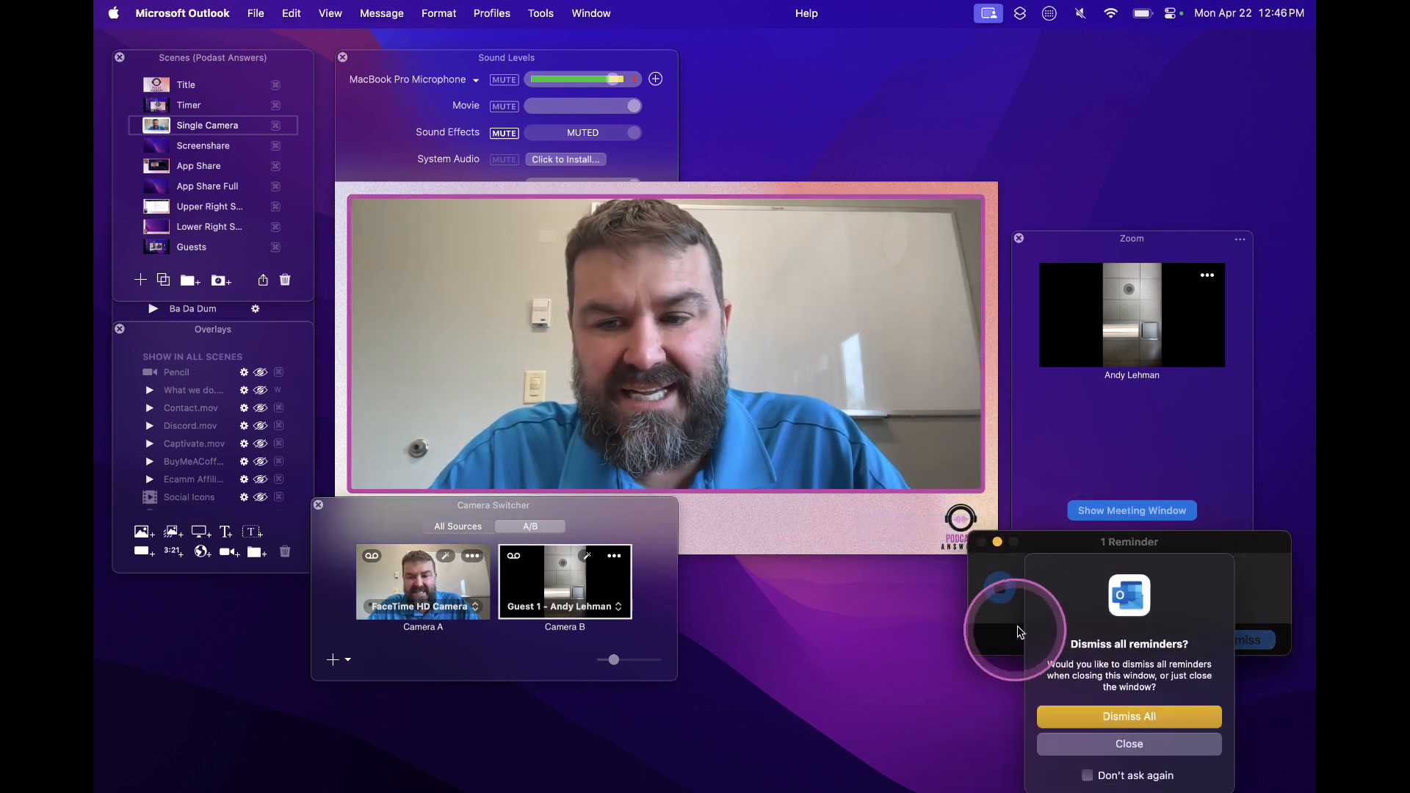
left_click(1111, 727)
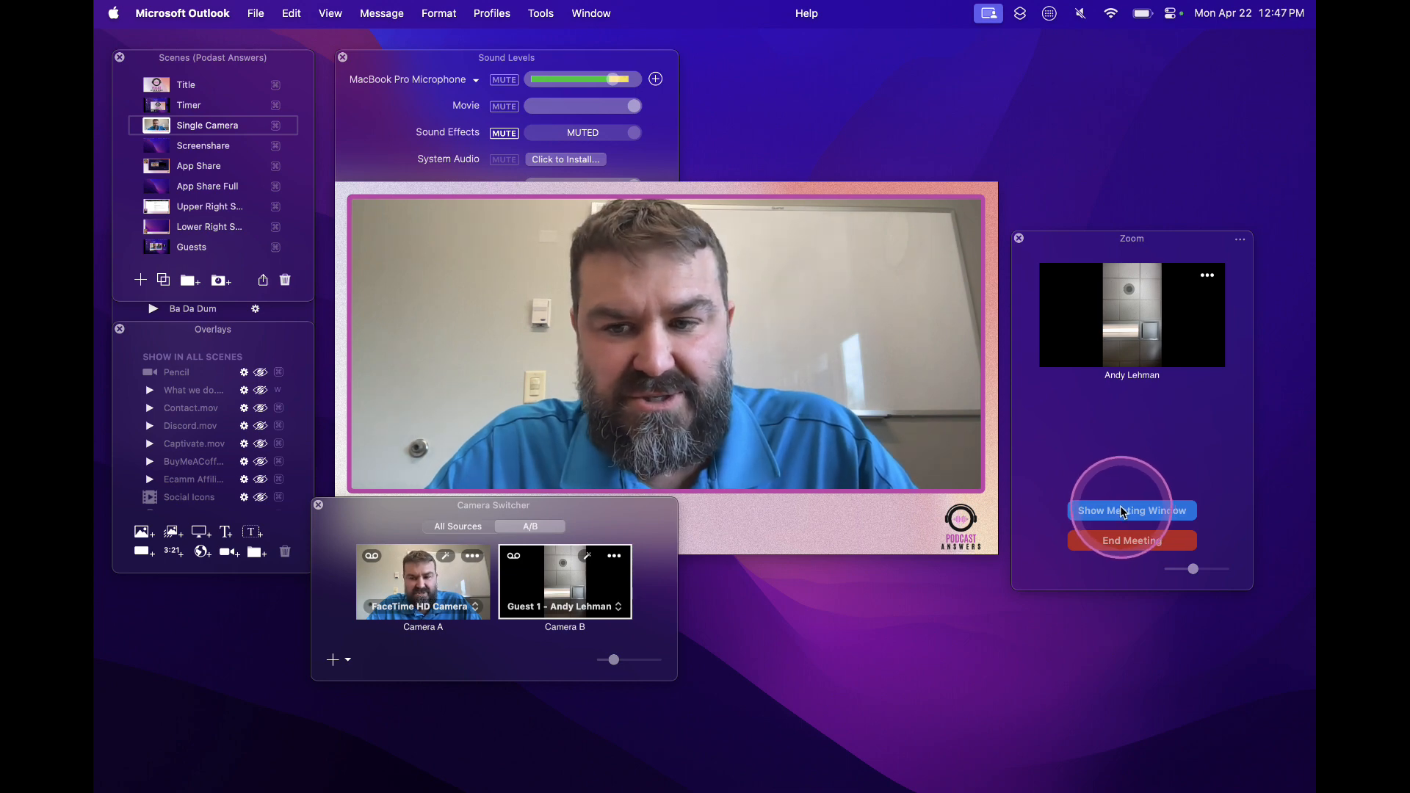
Show the Zoom meeting window, shift it slightly lower, and view the meeting's participant list
left_click(1121, 512)
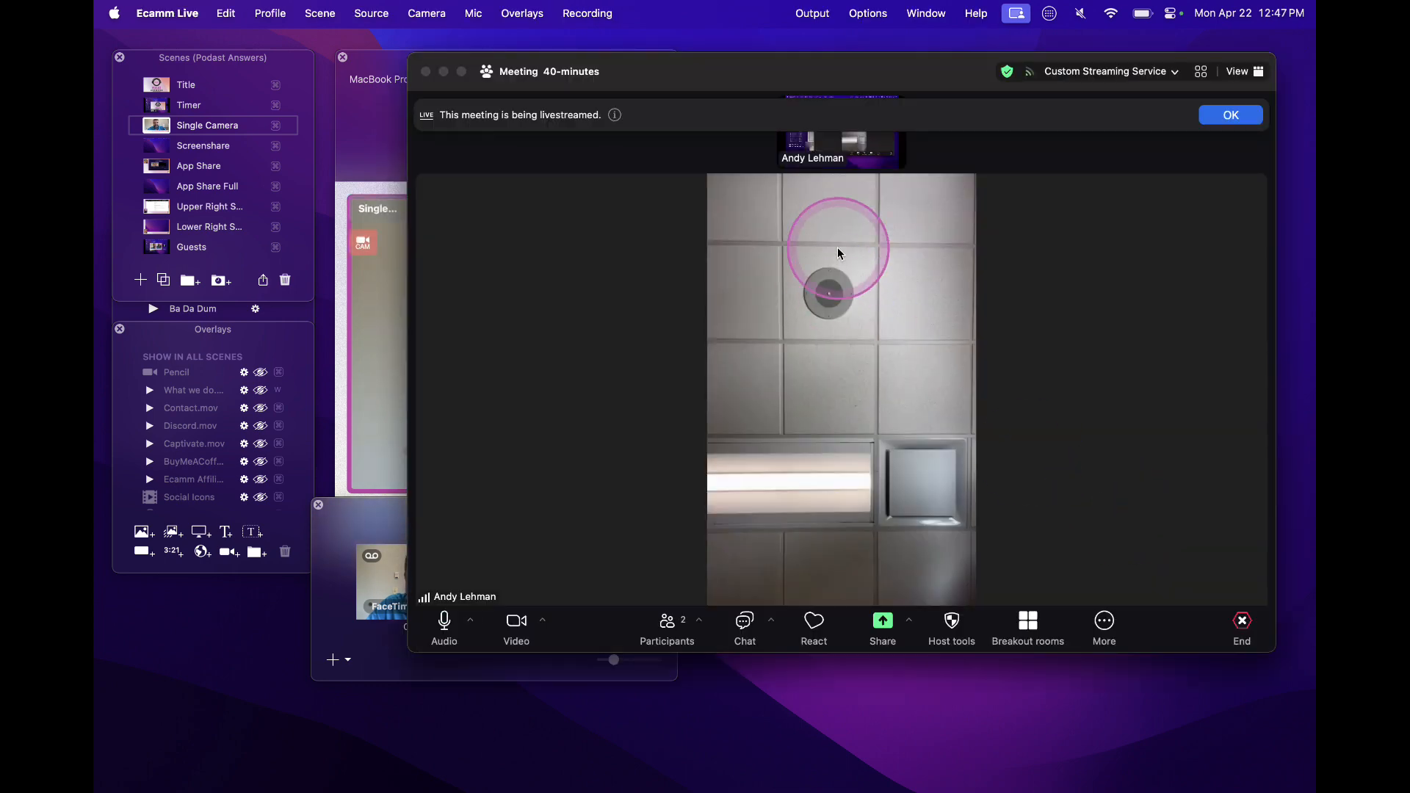
left_click(698, 77)
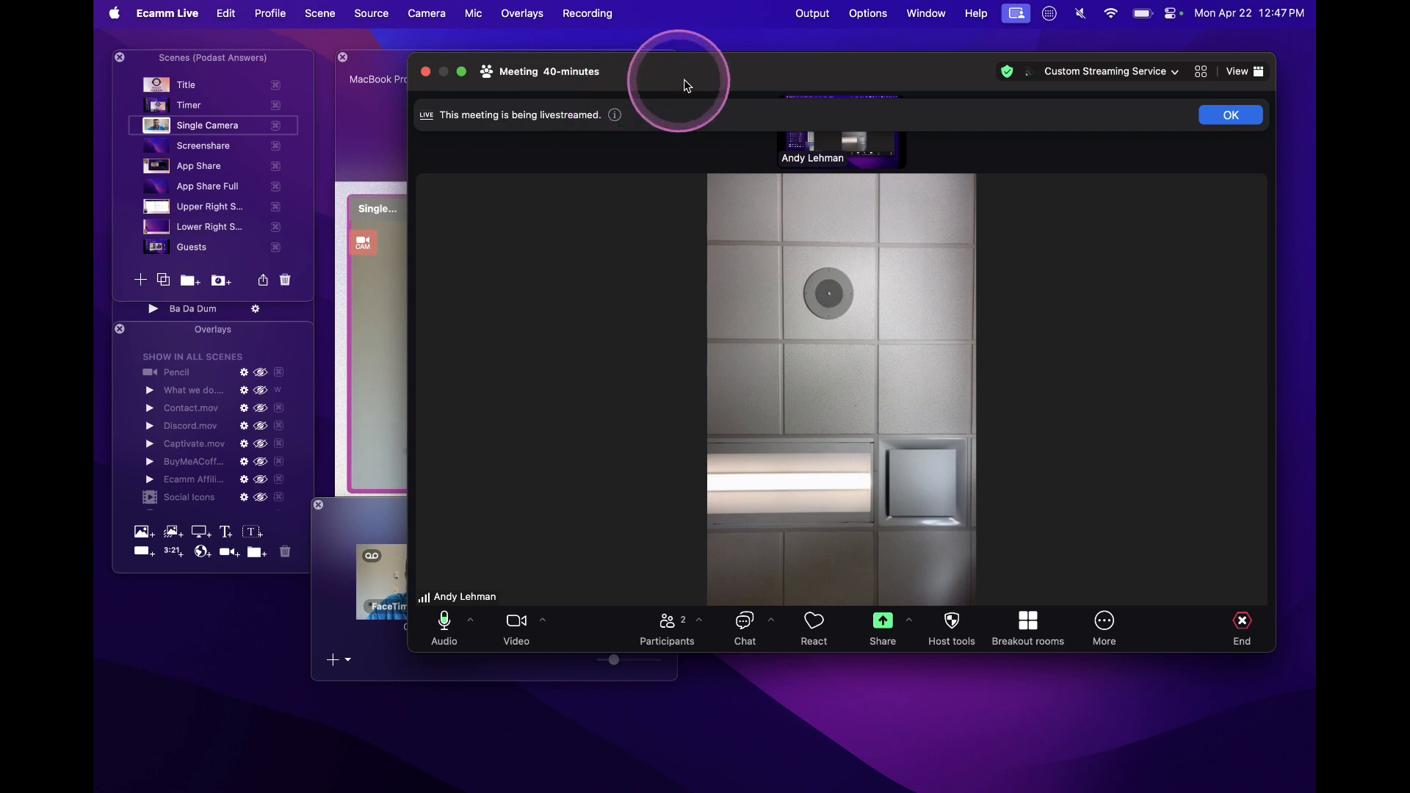
left_click_drag(749, 81, 730, 124)
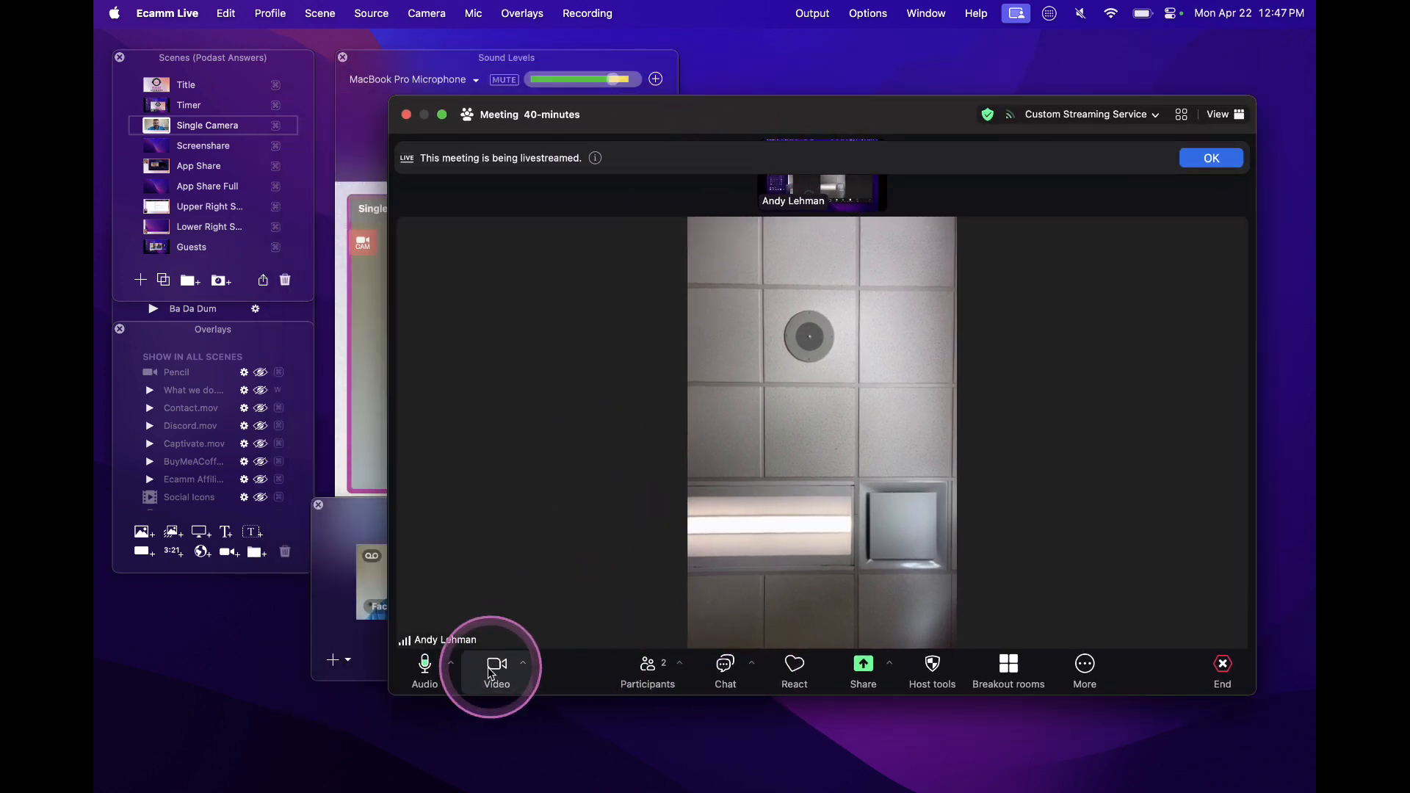
left_click(657, 670)
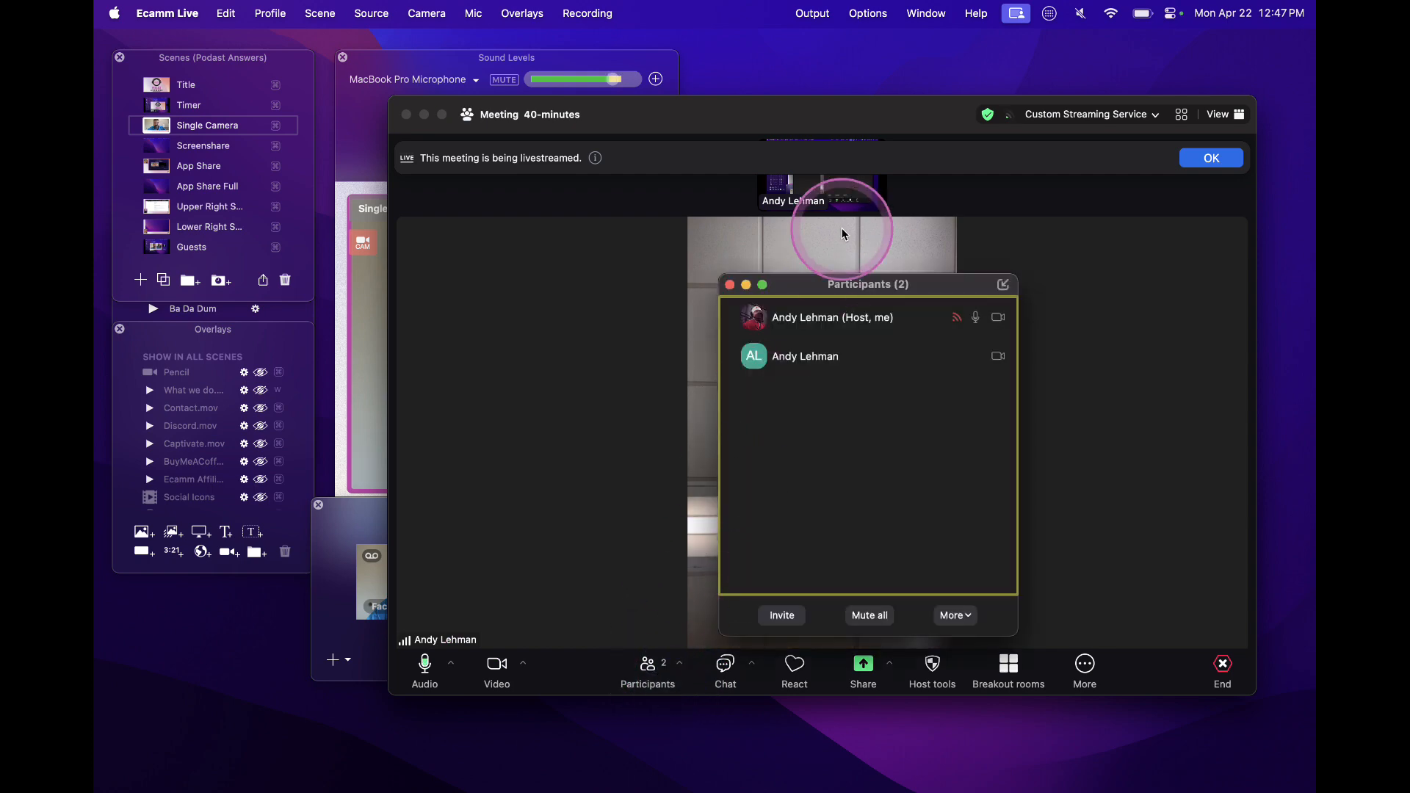
left_click(729, 285)
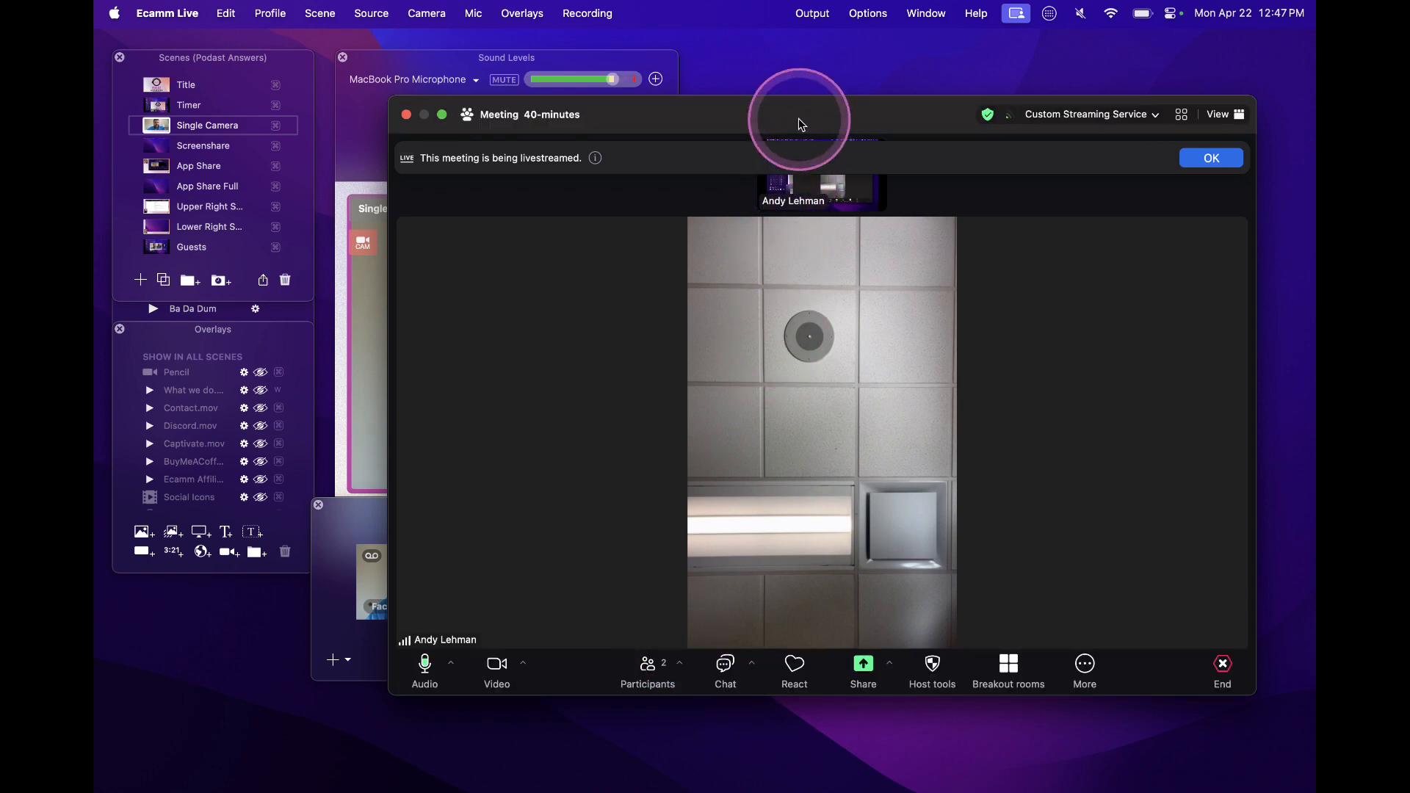
Move the Zoom meeting window off the Camera Switcher and bring the main preview in front of it
left_click_drag(799, 118, 734, 167)
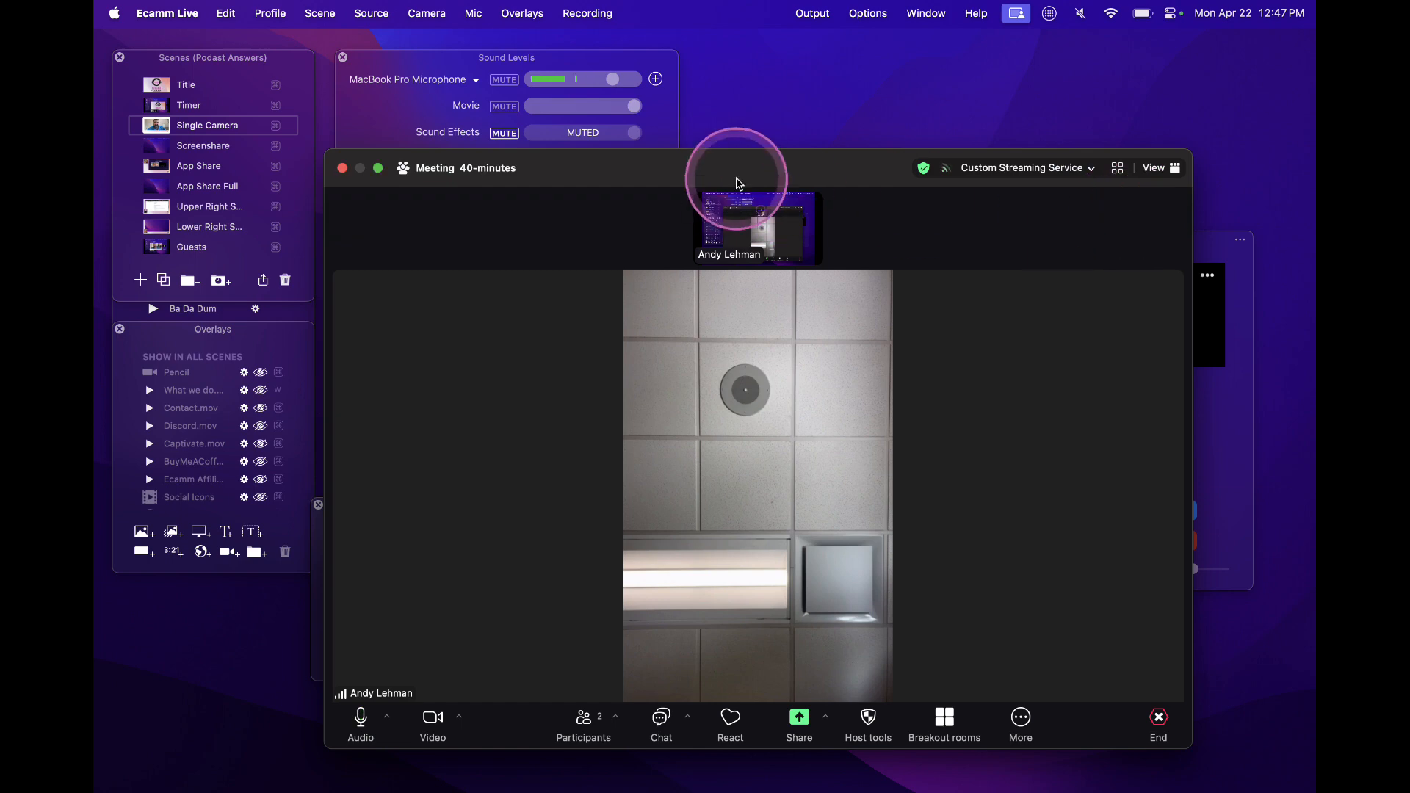
left_click_drag(738, 184, 1102, 92)
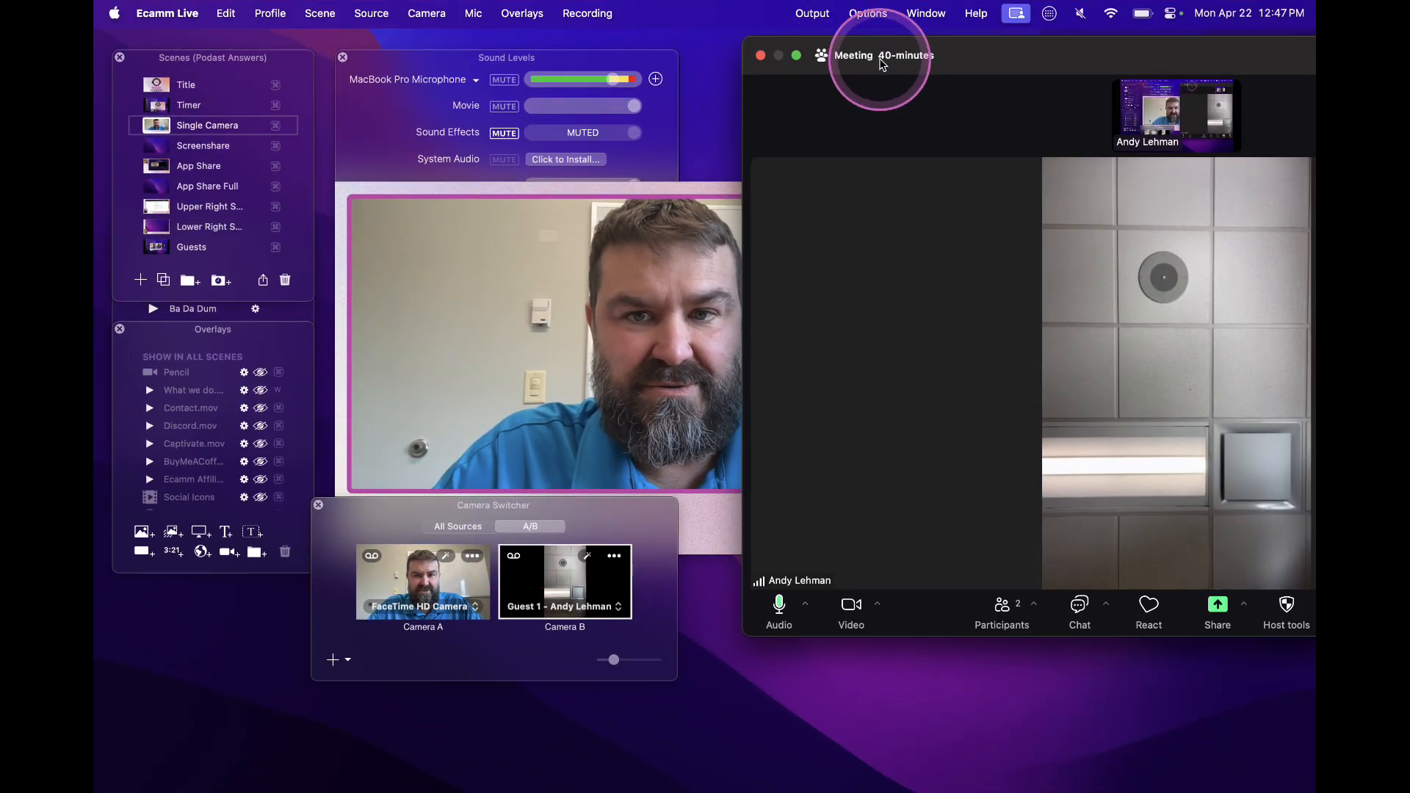
left_click(681, 540)
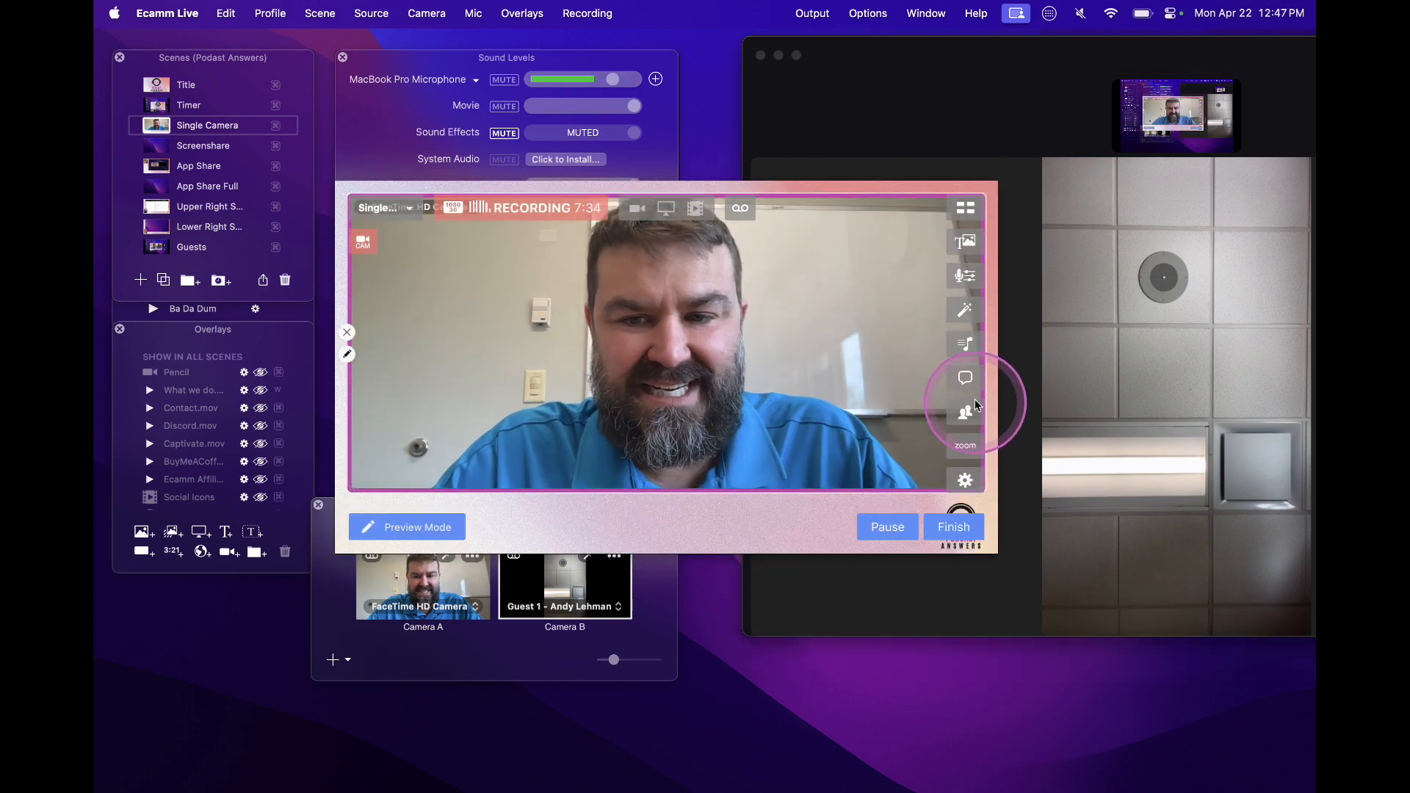
Bring up the Zoom controls, hide the meeting window, and raise the controls level with the preview
left_click(964, 457)
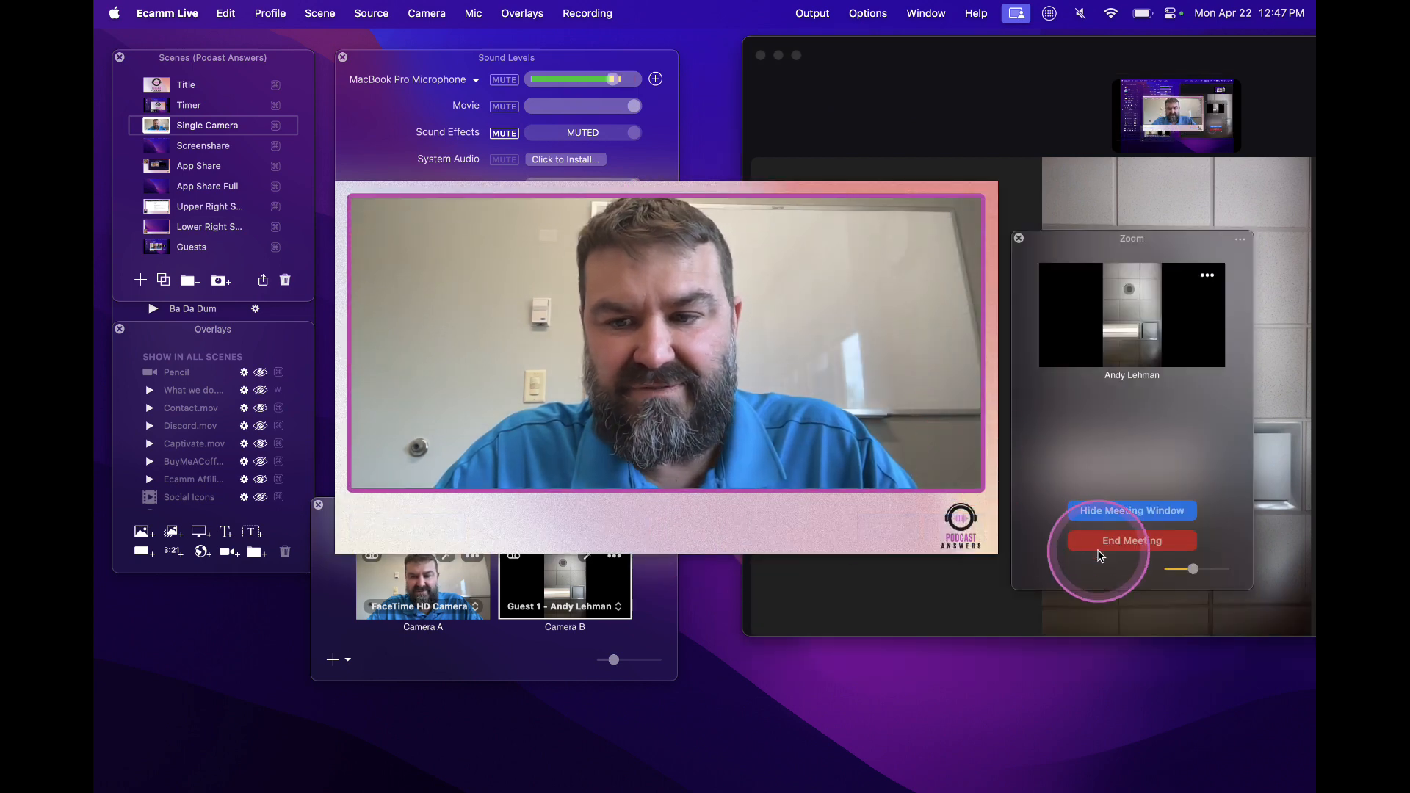
left_click(1109, 510)
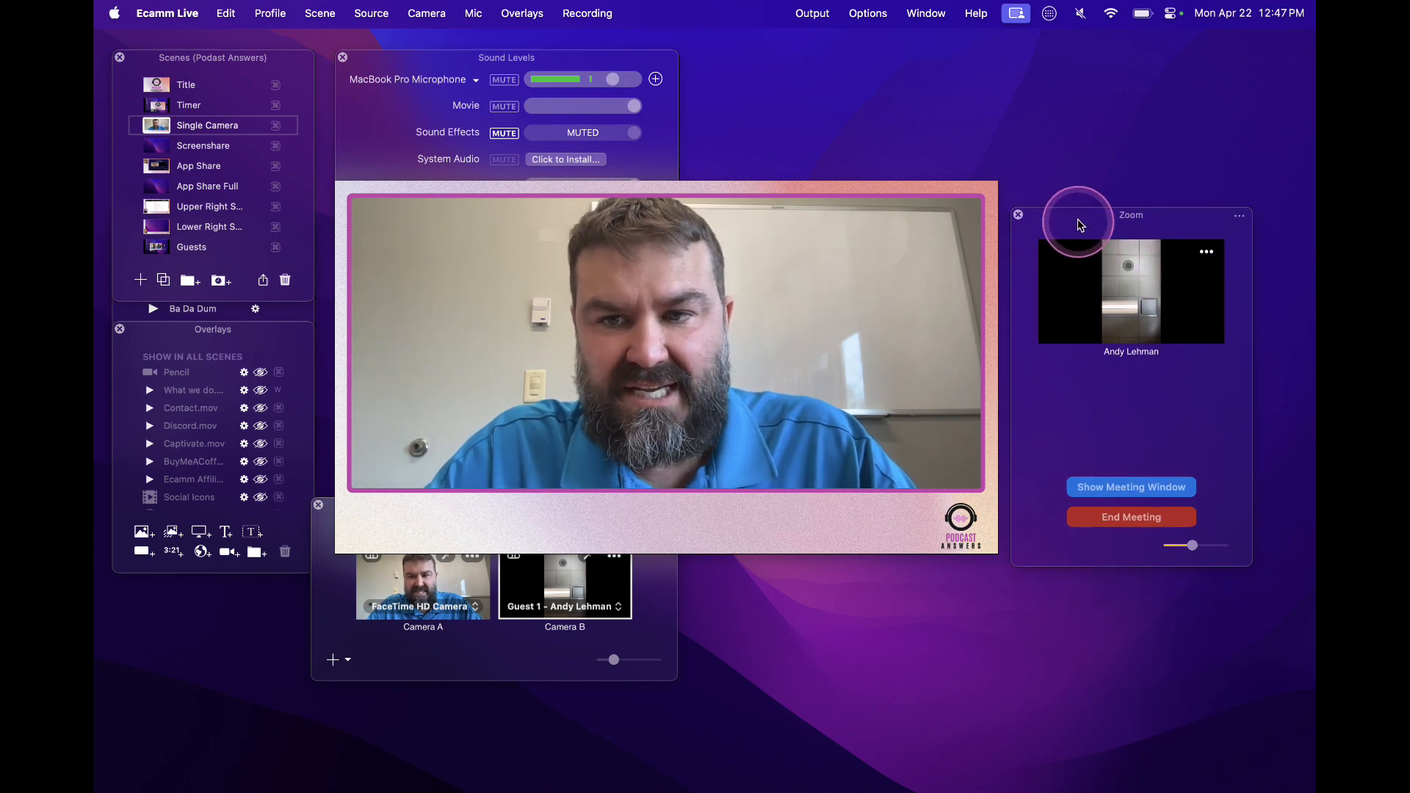
left_click_drag(1081, 225, 1080, 203)
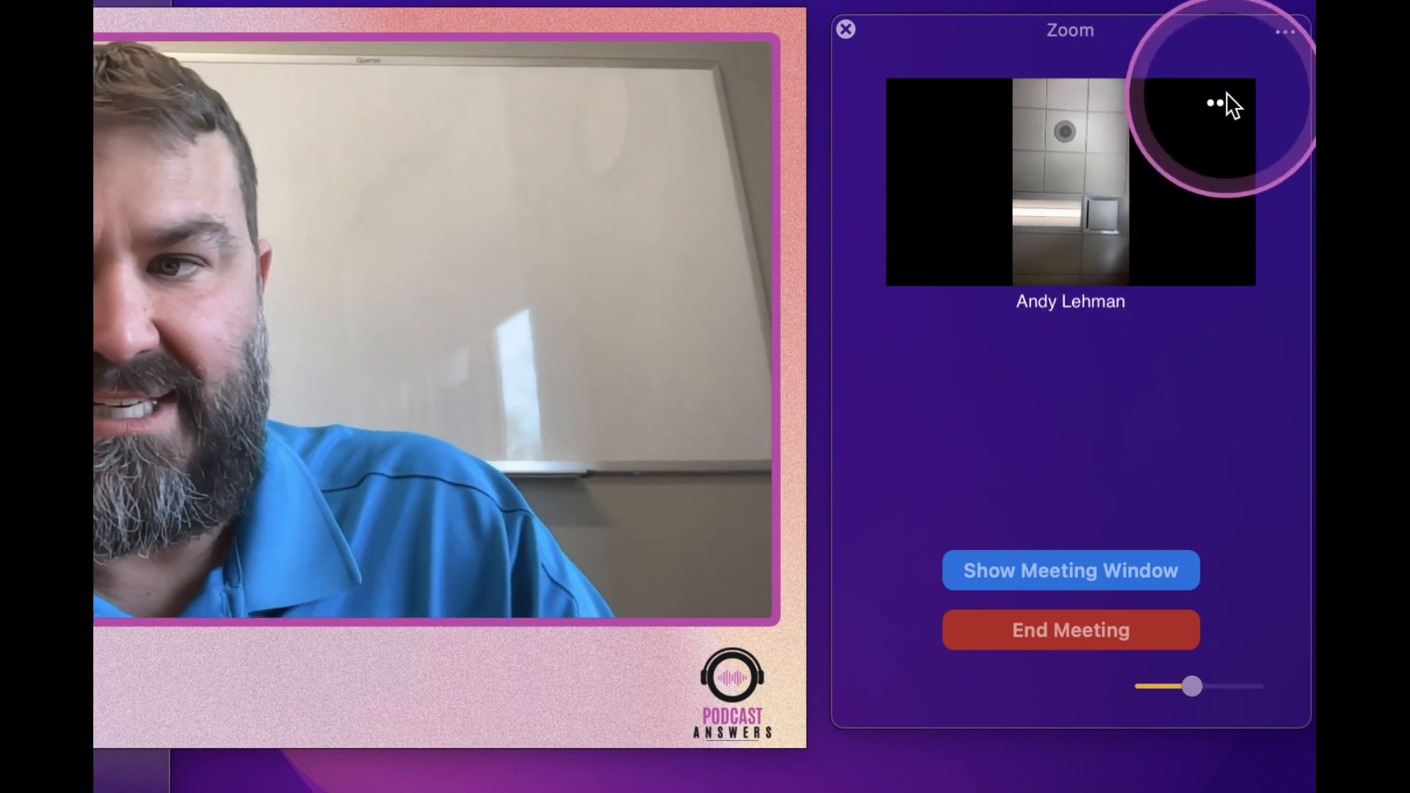
Show the Zoom guest's source in a separate window, move it clear of the preview, and close it
left_click(1223, 97)
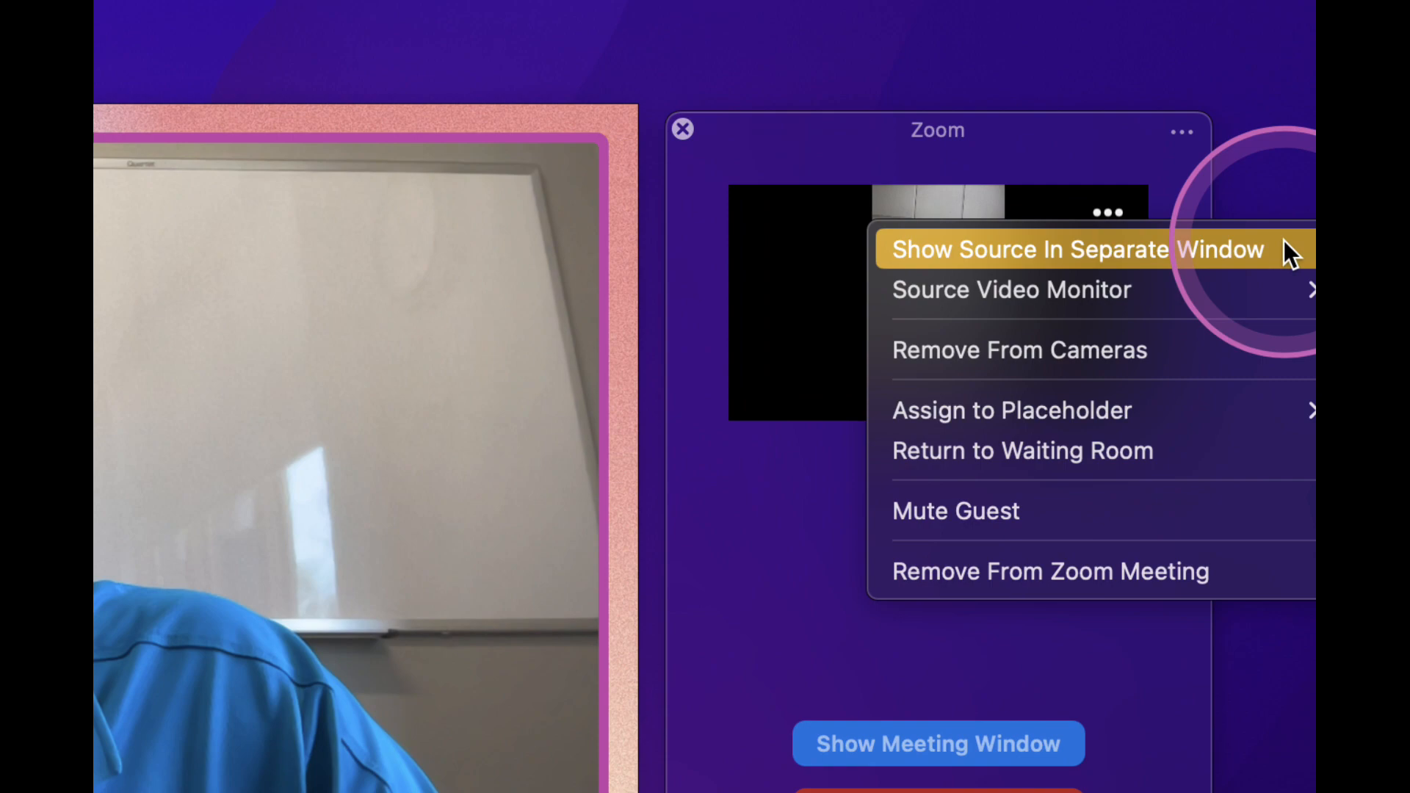
left_click(1108, 250)
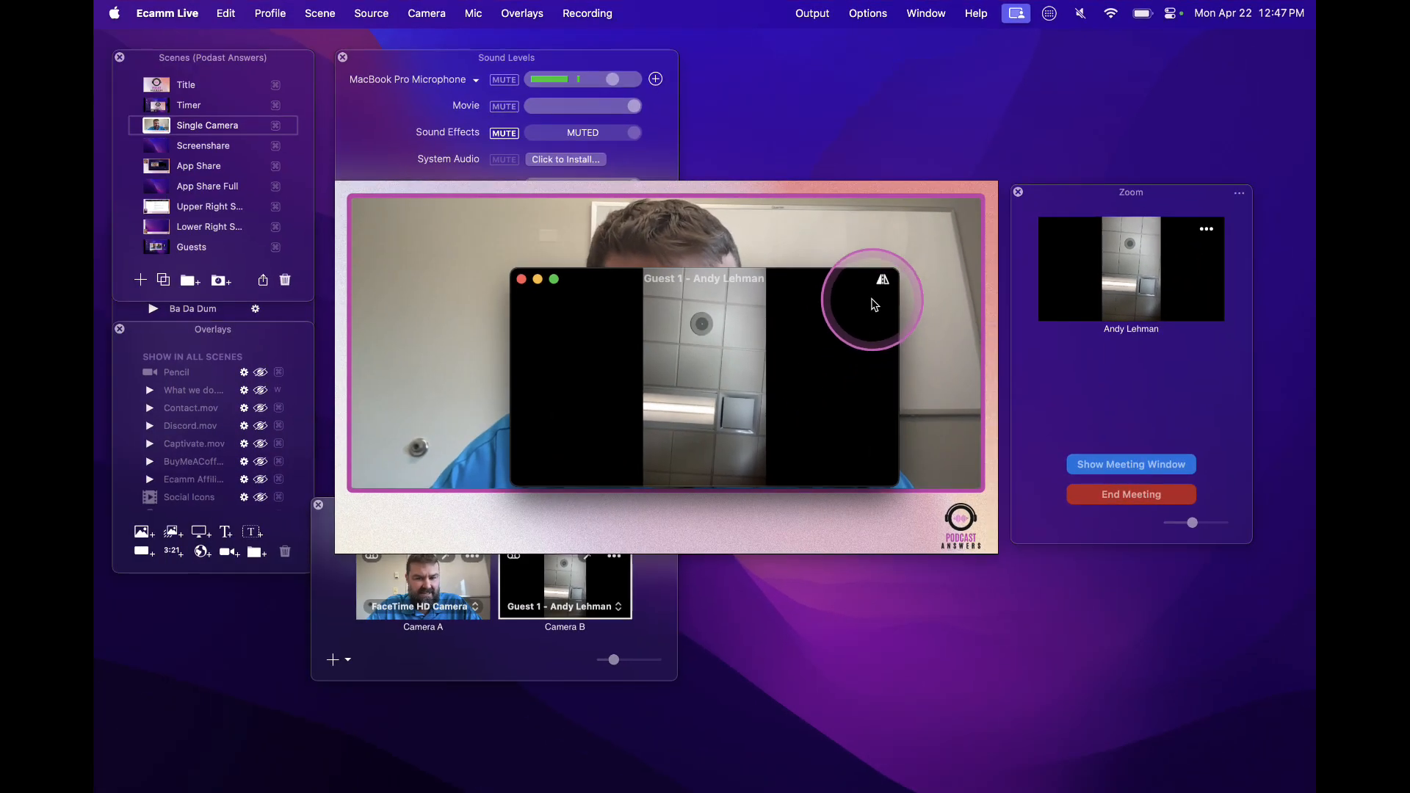
left_click_drag(592, 289, 747, 90)
left_click(676, 81)
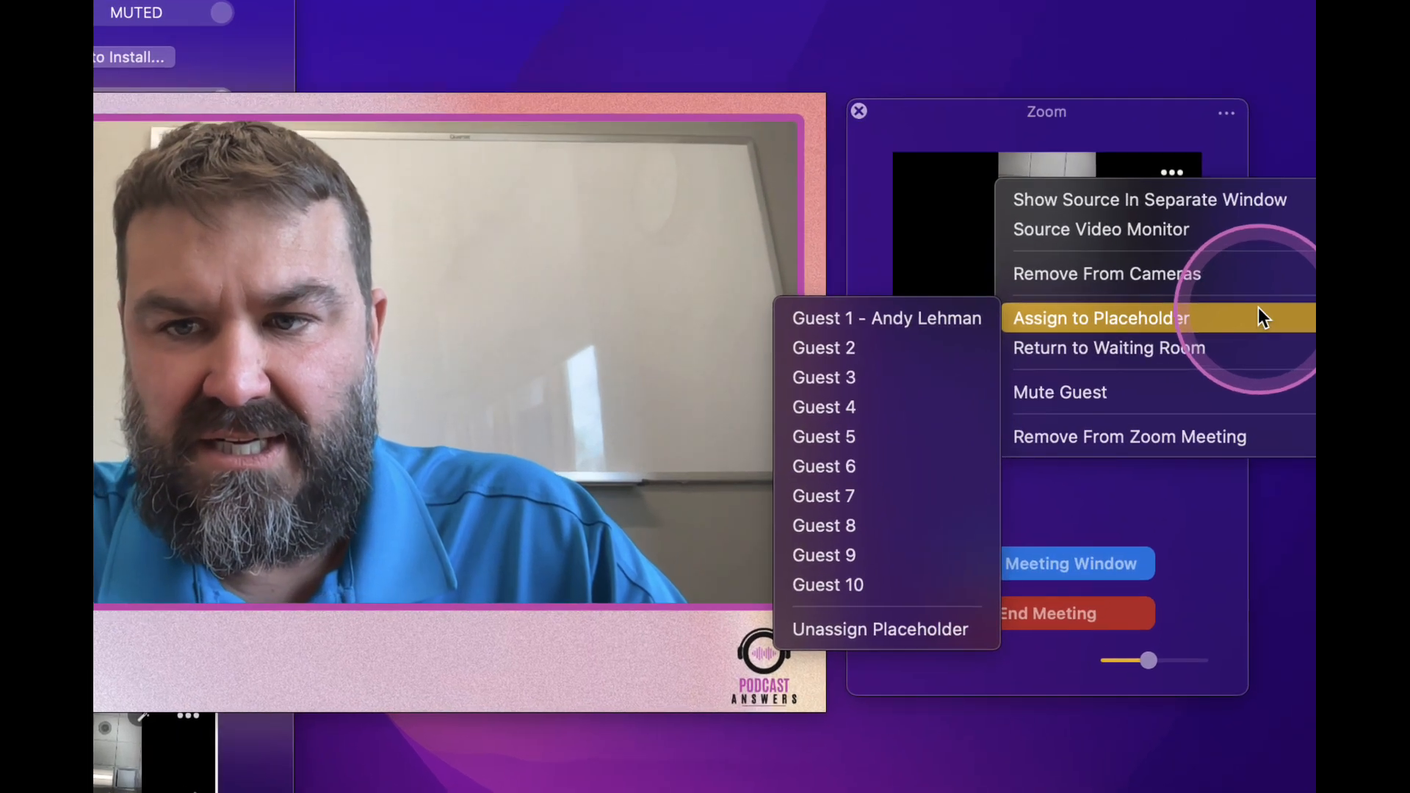
Return the guest to the waiting room and bring them back as a camera source, leaving the participant list closed
mouse_move(1194, 264)
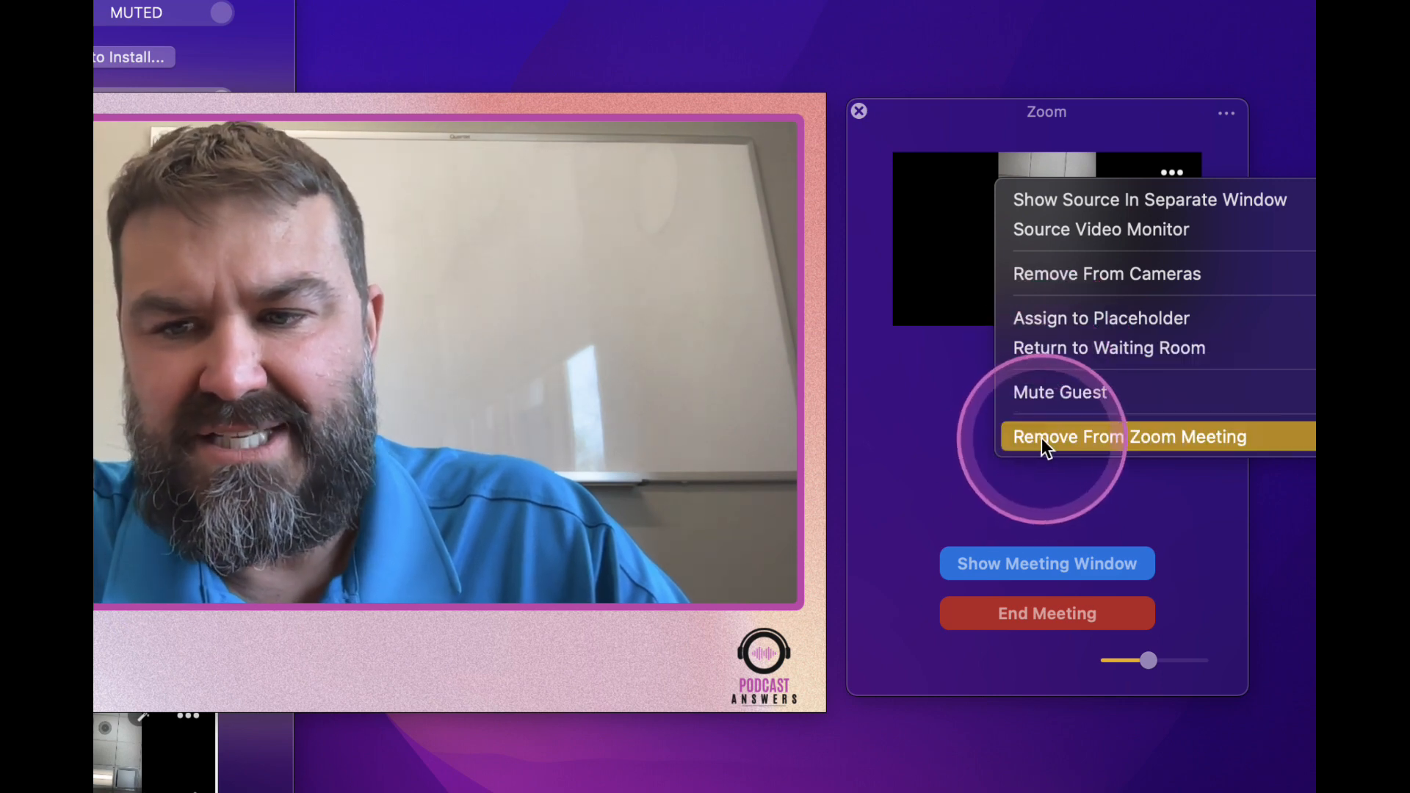
left_click(1060, 344)
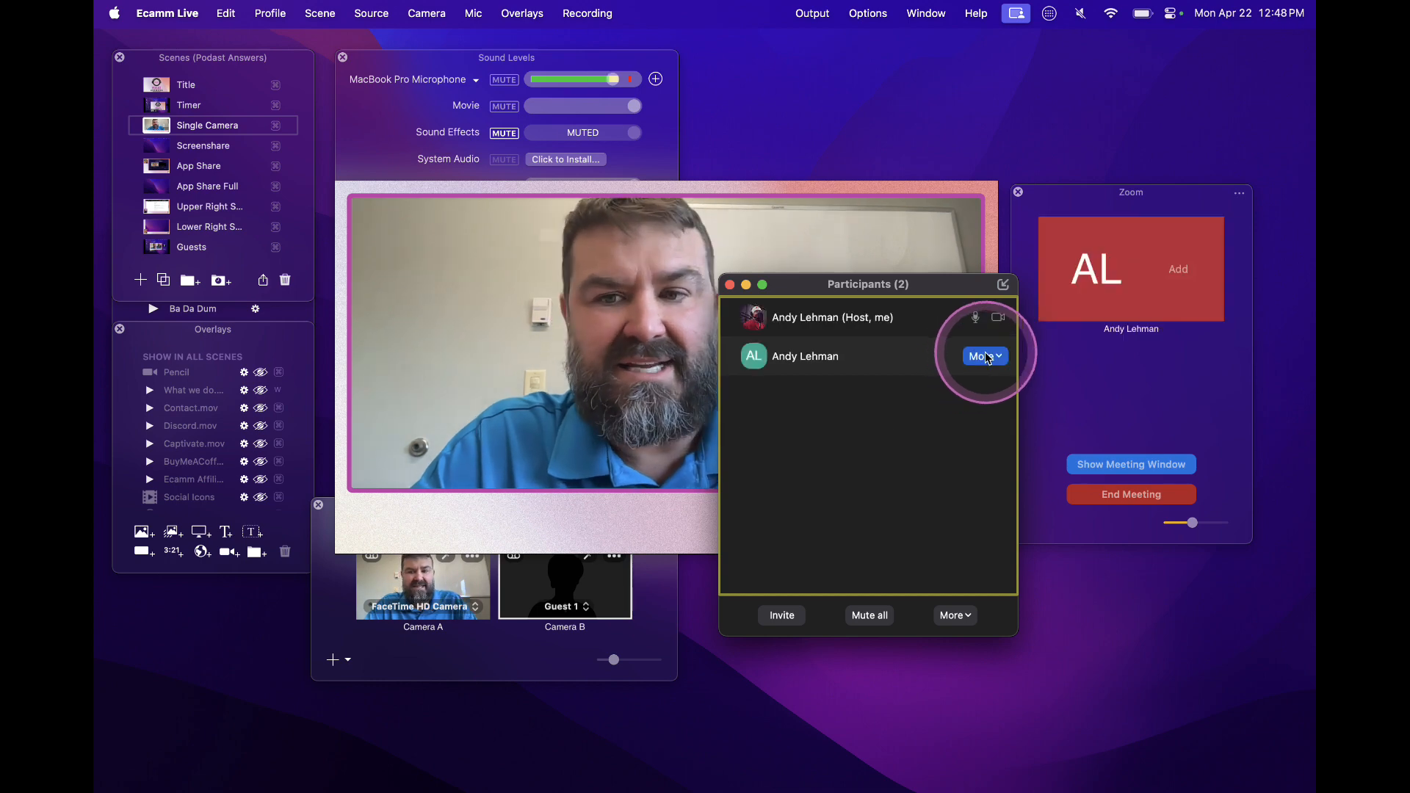
left_click(1174, 268)
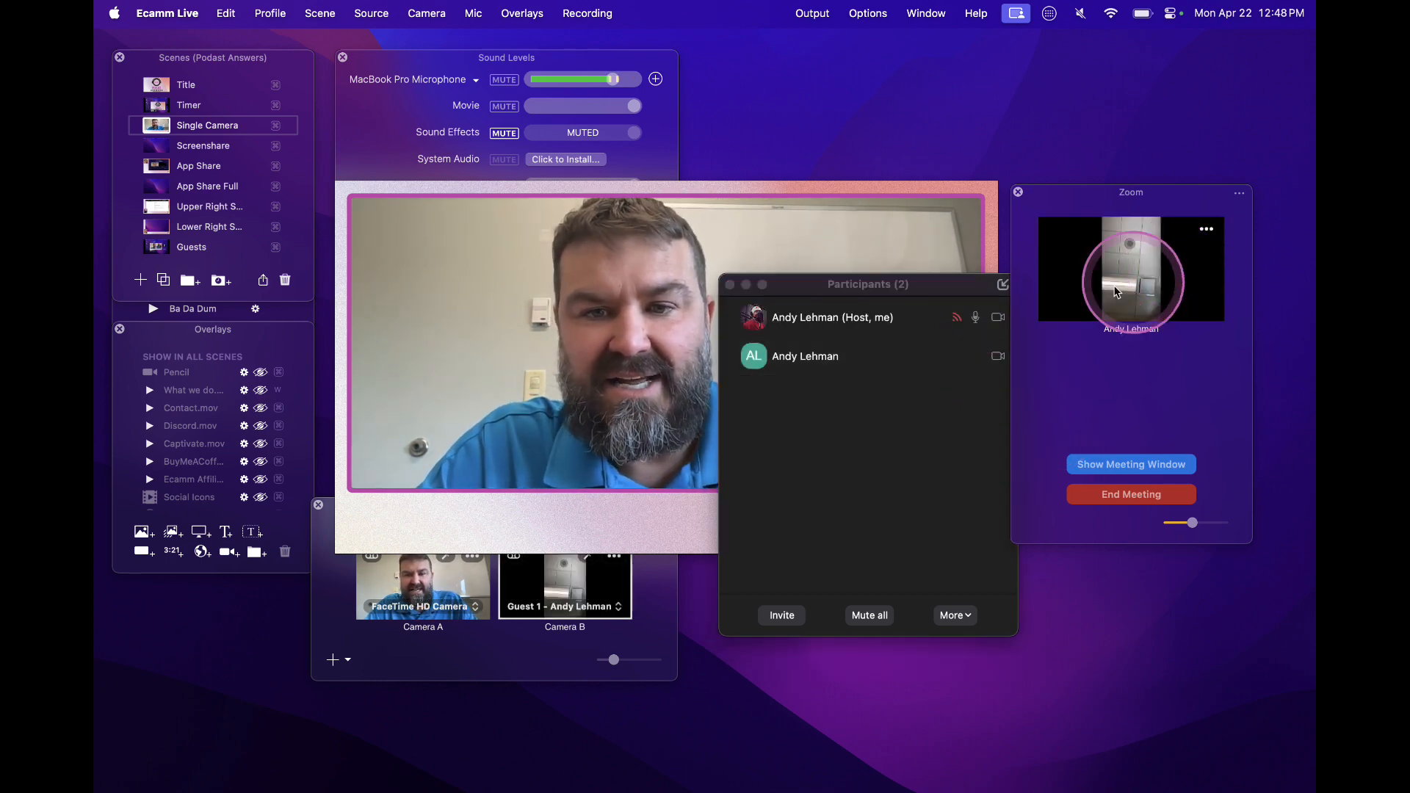
left_click(730, 285)
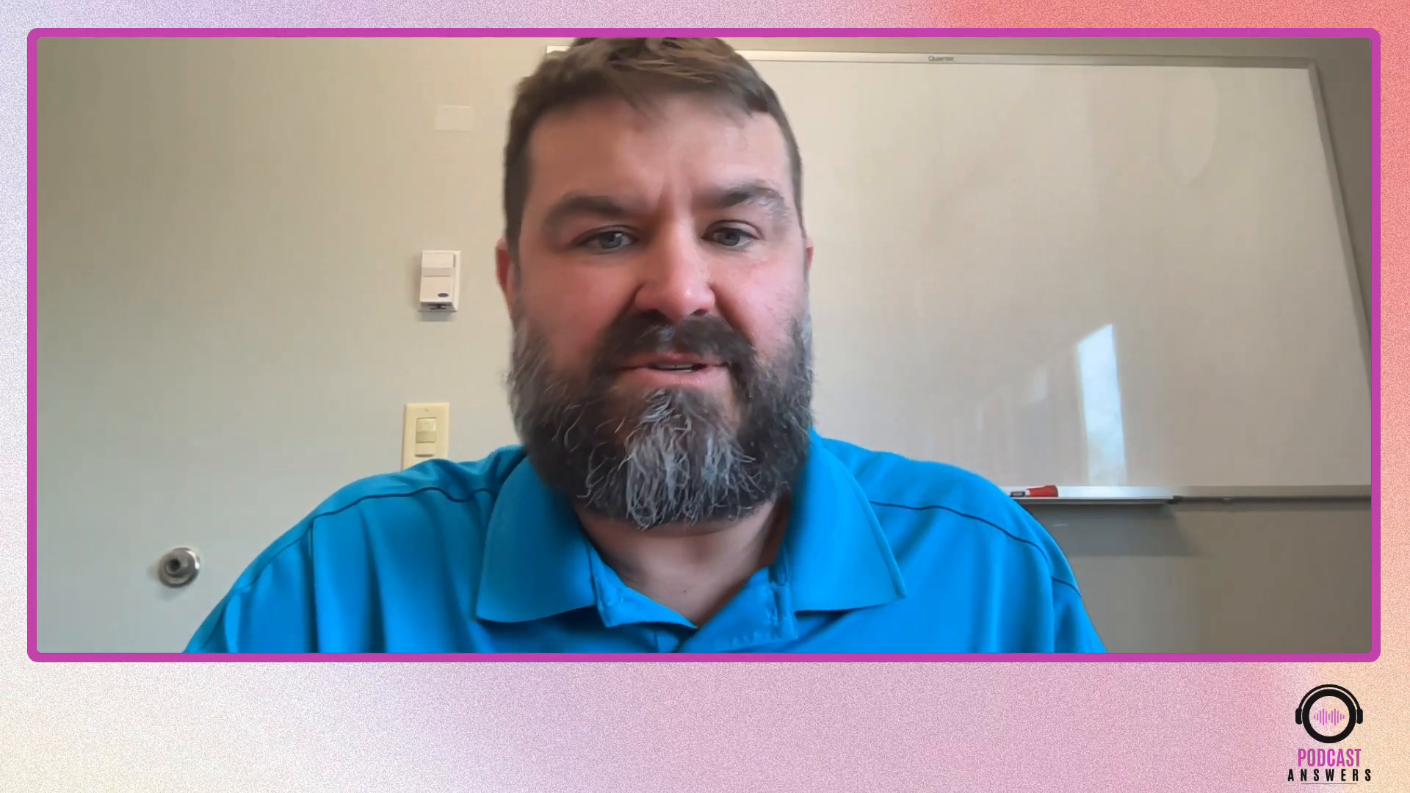